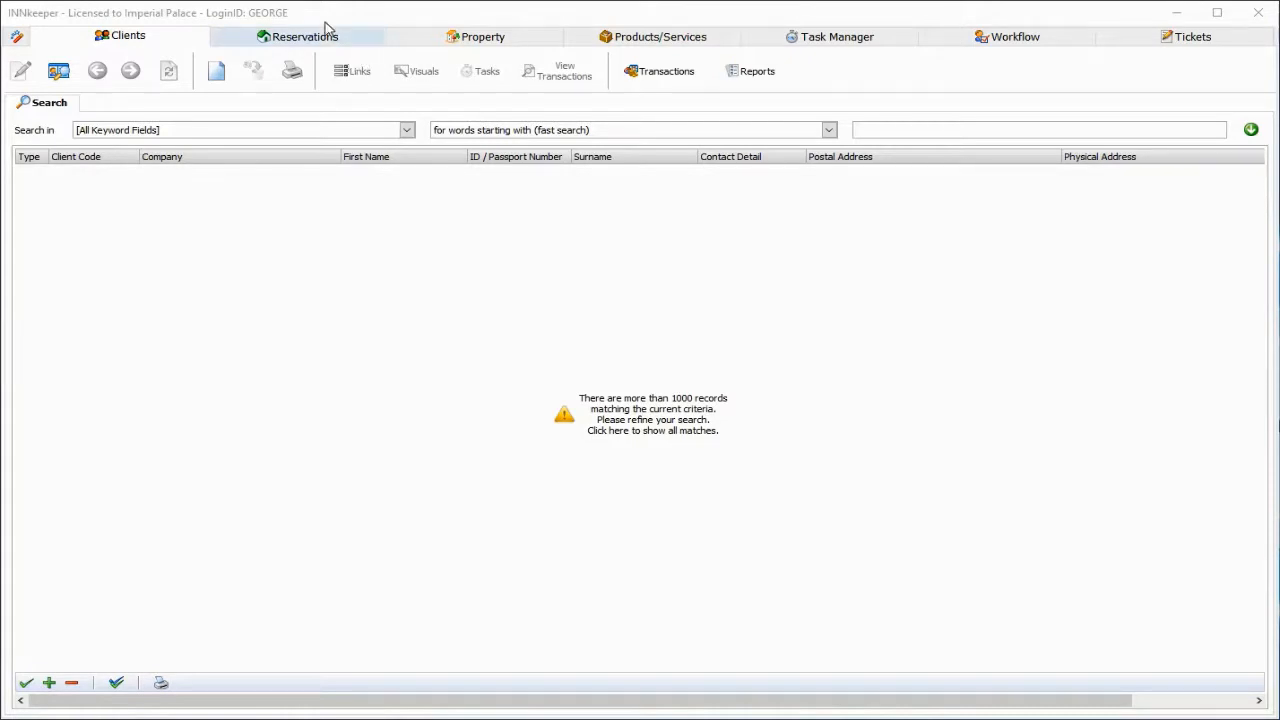
Step: Open the reservations occupancy grid, check the unit type filter options and start a new booking by unit type
click(258, 36)
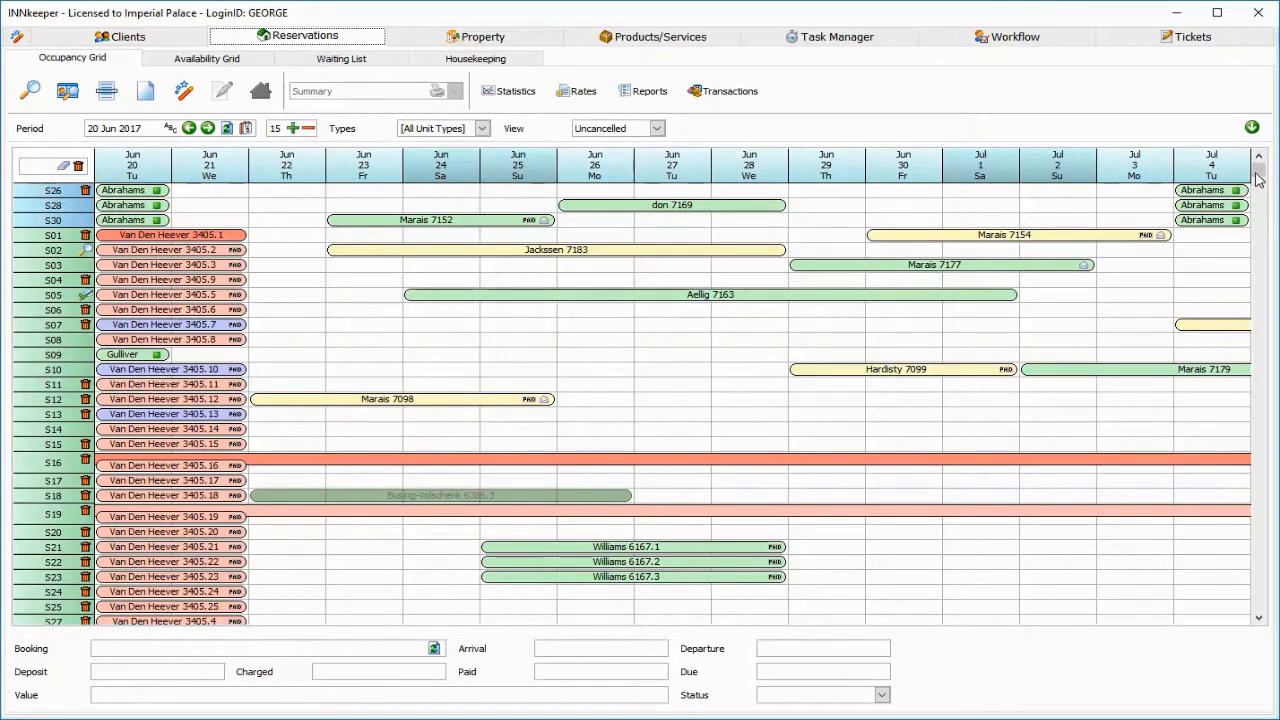
drag(1260, 190, 1258, 164)
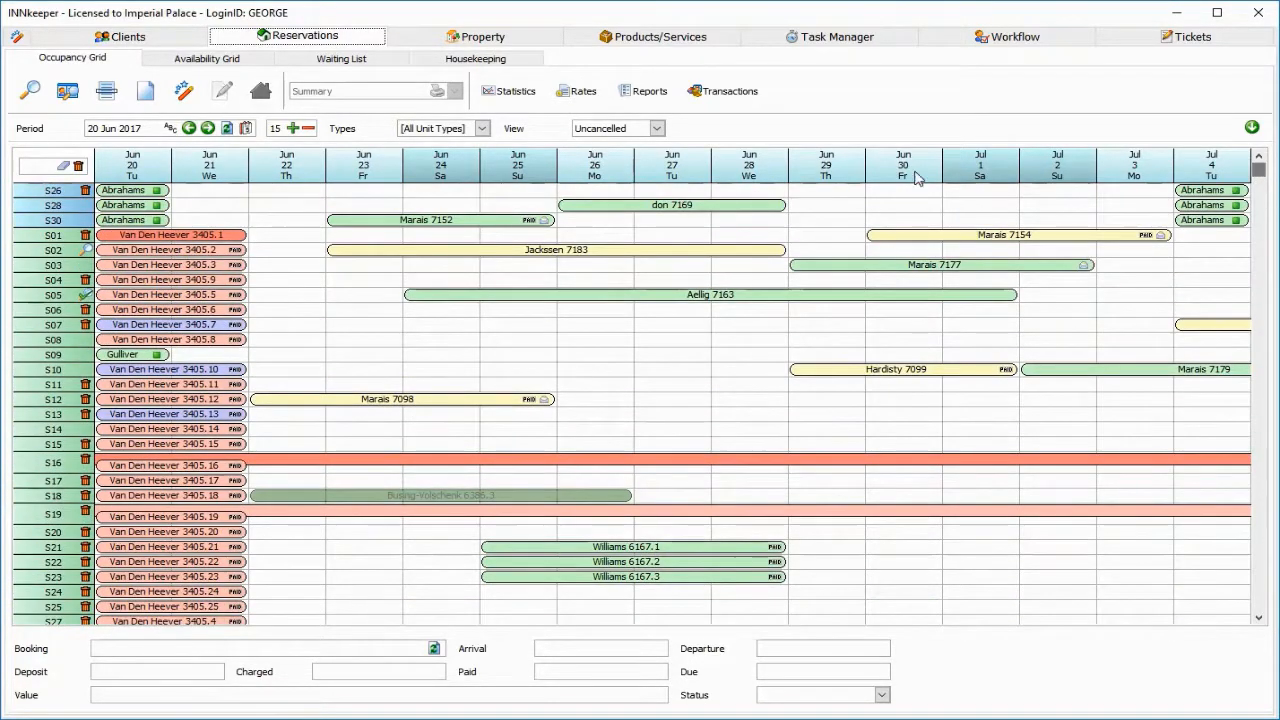
click(482, 128)
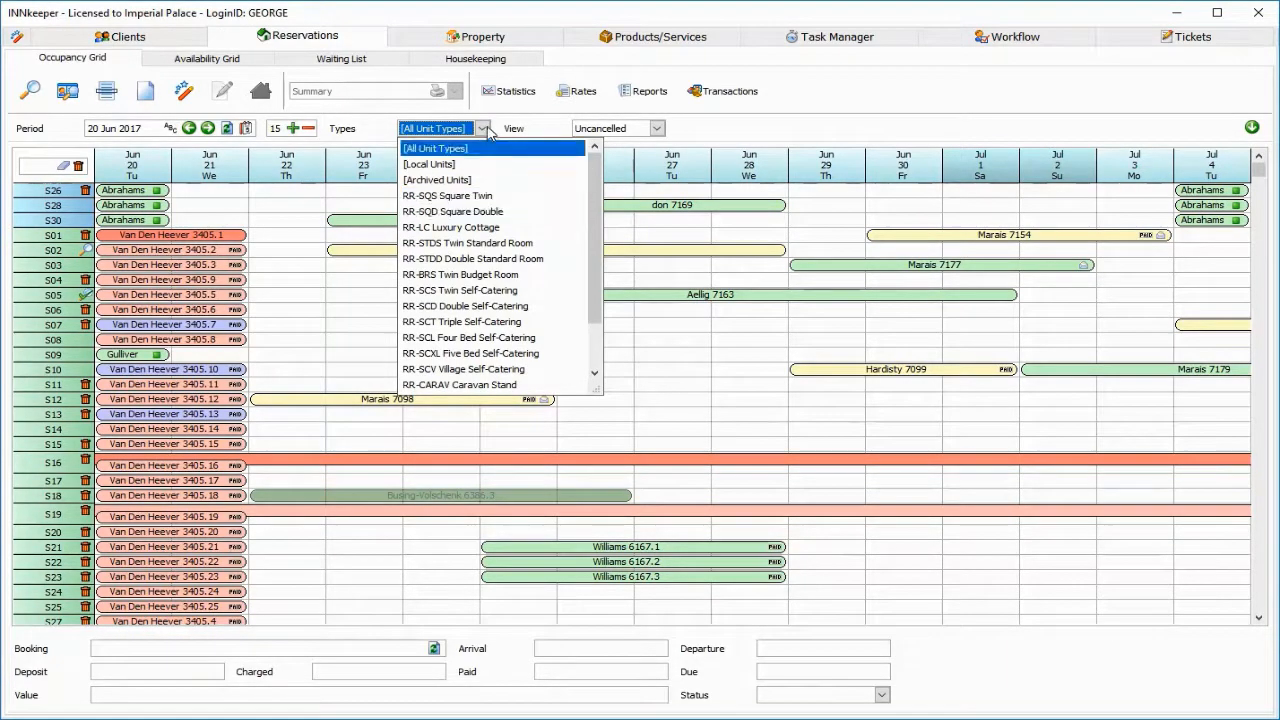
click(485, 130)
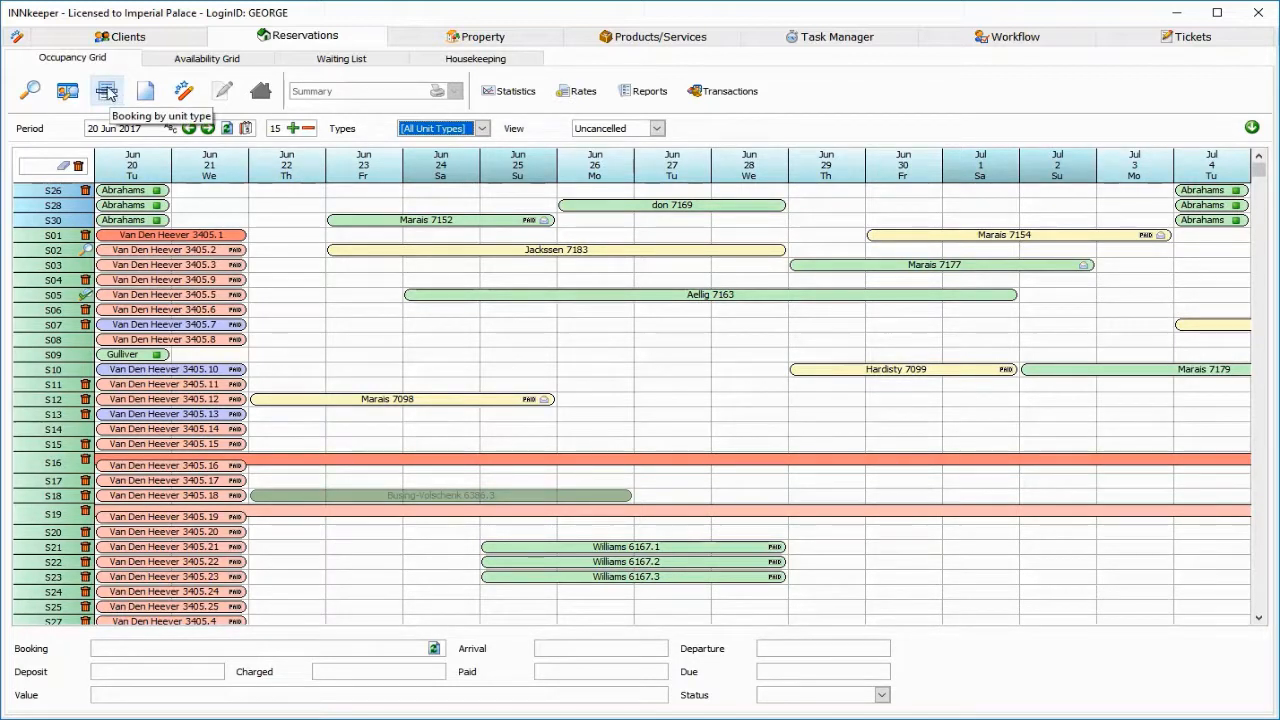
click(107, 92)
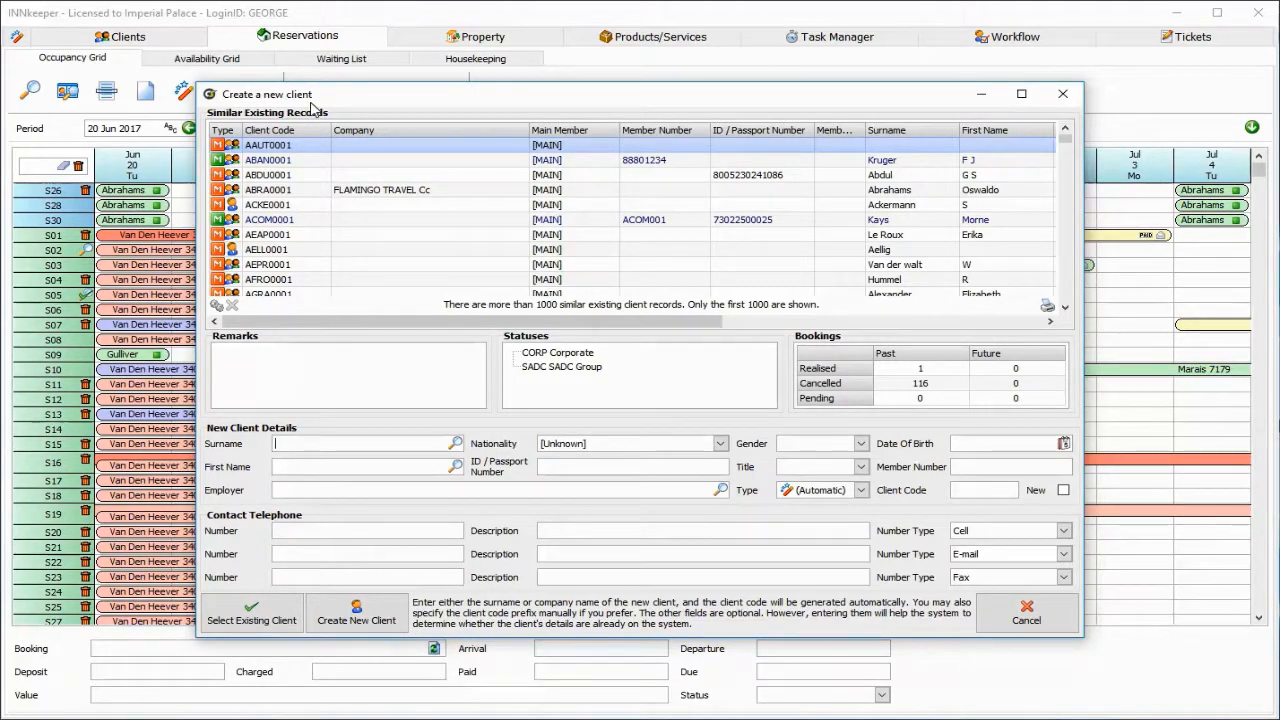
Step: Search the existing clients for company "gulliv" and use the Gullivers Travels record as the booker
click(495, 190)
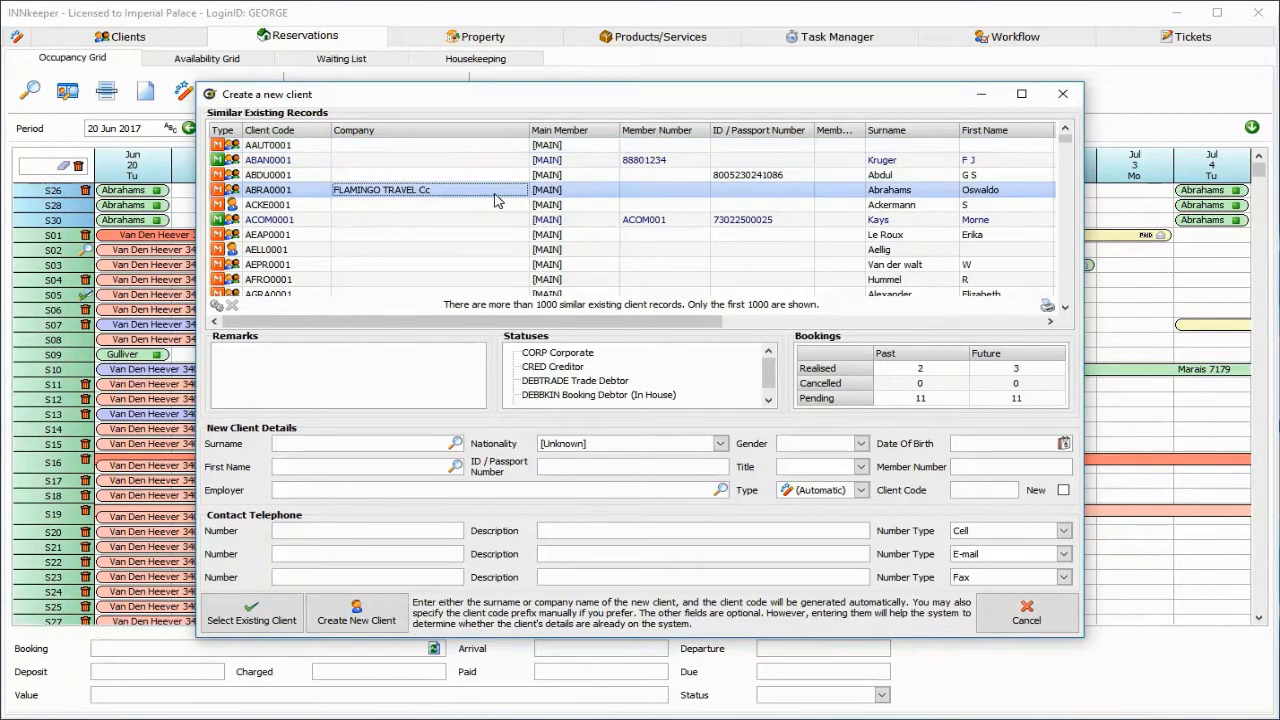
click(303, 488)
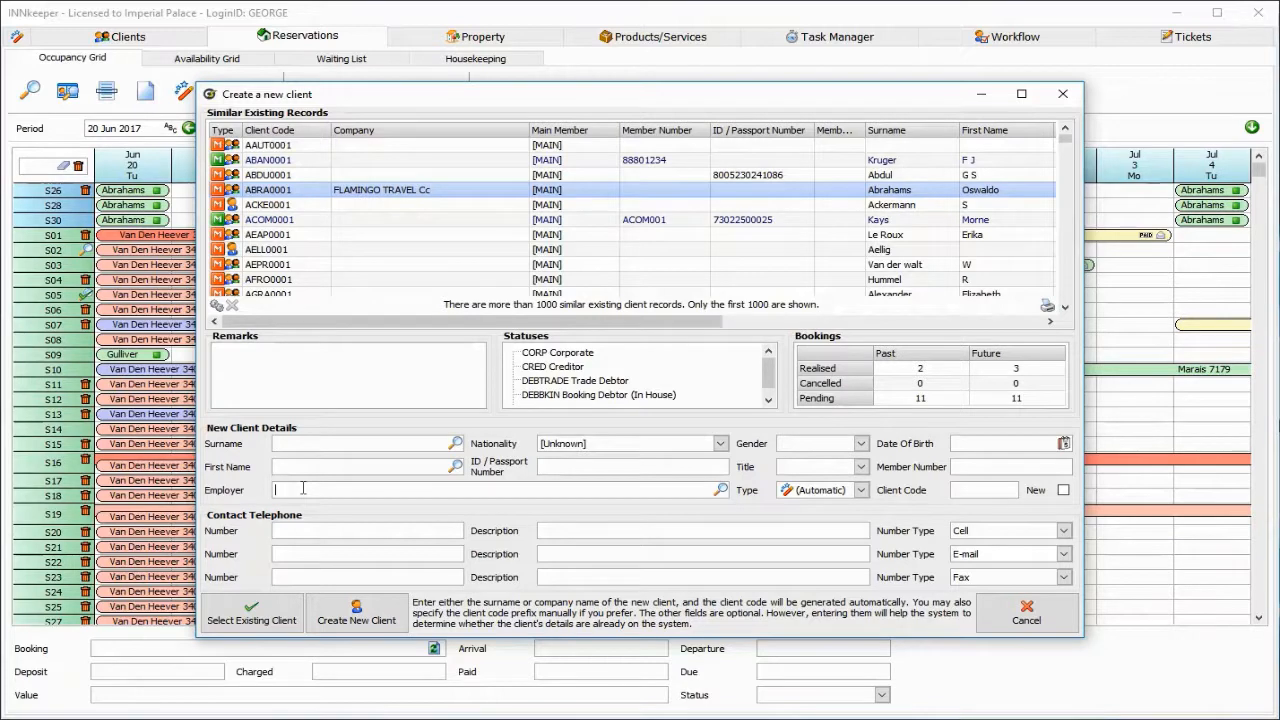
text(gu)
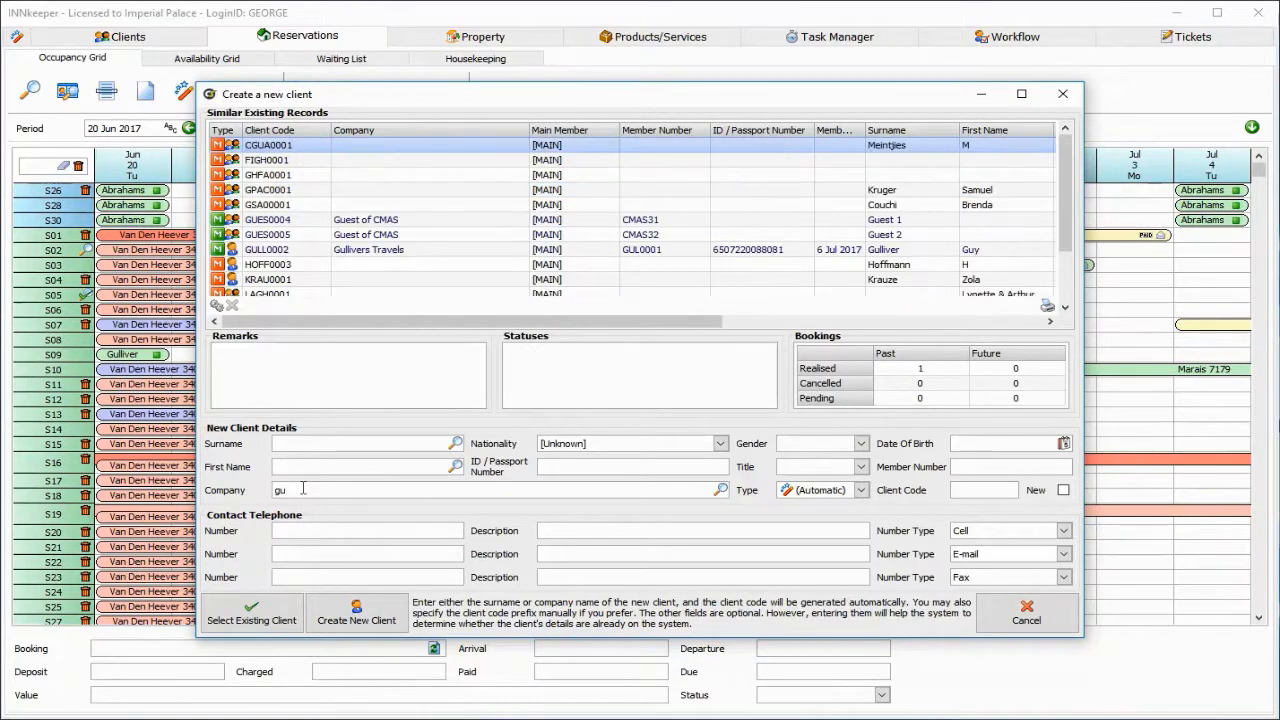
text(lliv)
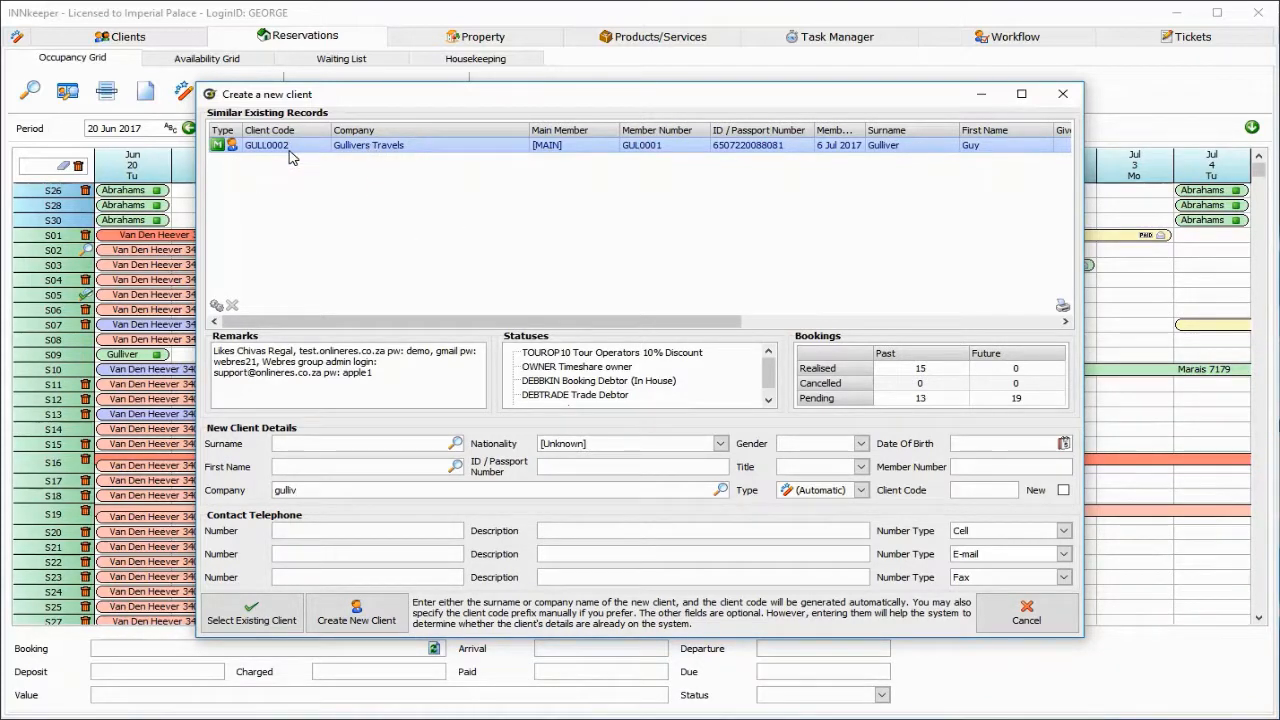
click(347, 150)
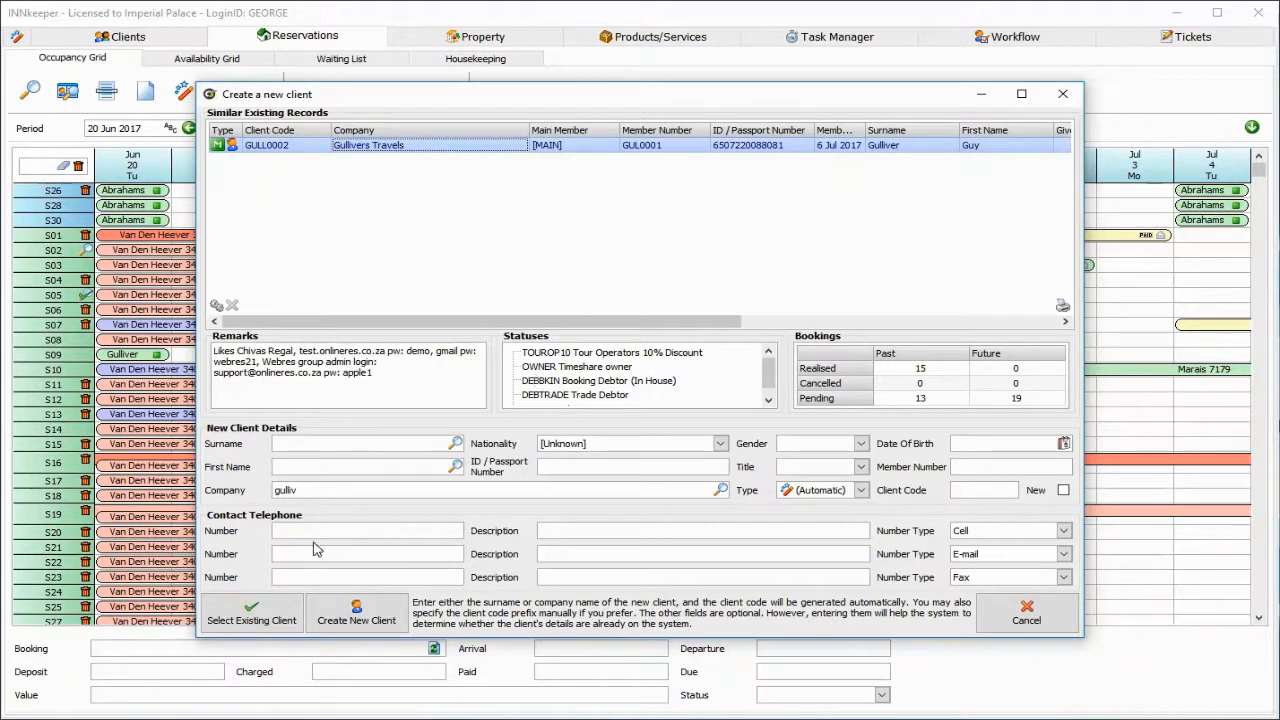
click(281, 622)
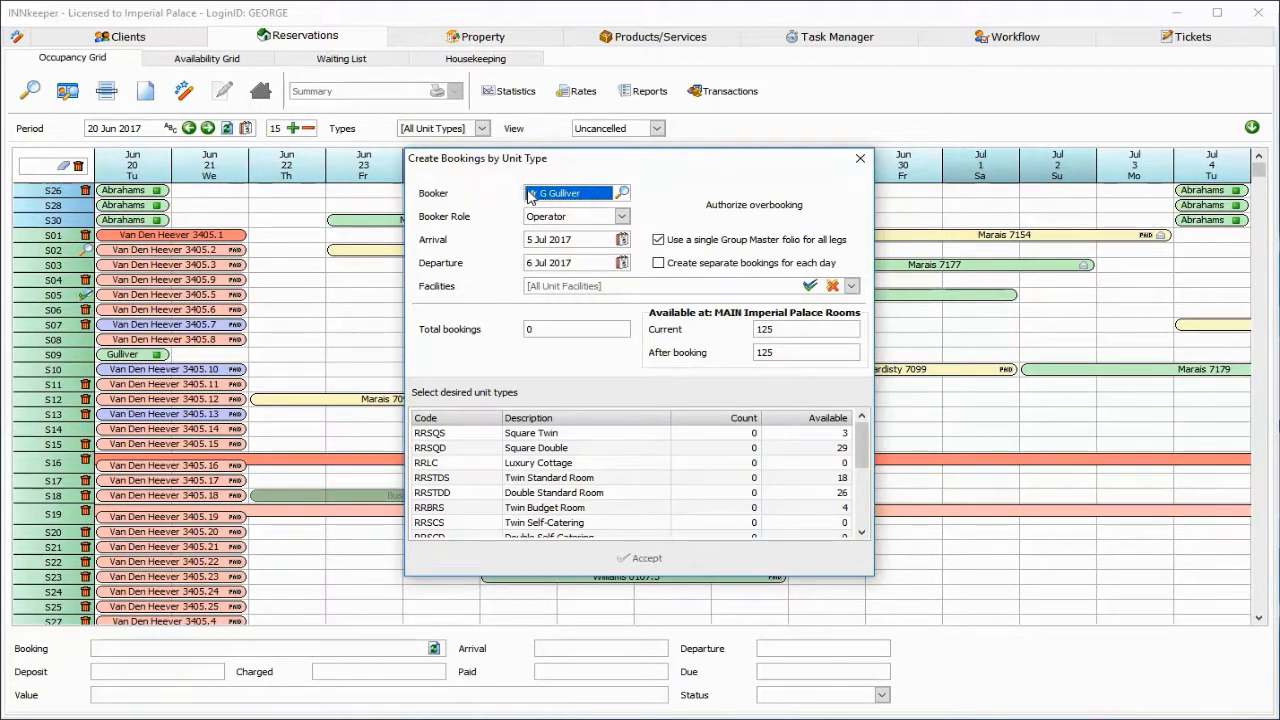
Step: Set the booking's arrival to 11 Jul 2017 and departure to 14 Jul 2017, with Operator as the booker role
click(621, 217)
click(621, 217)
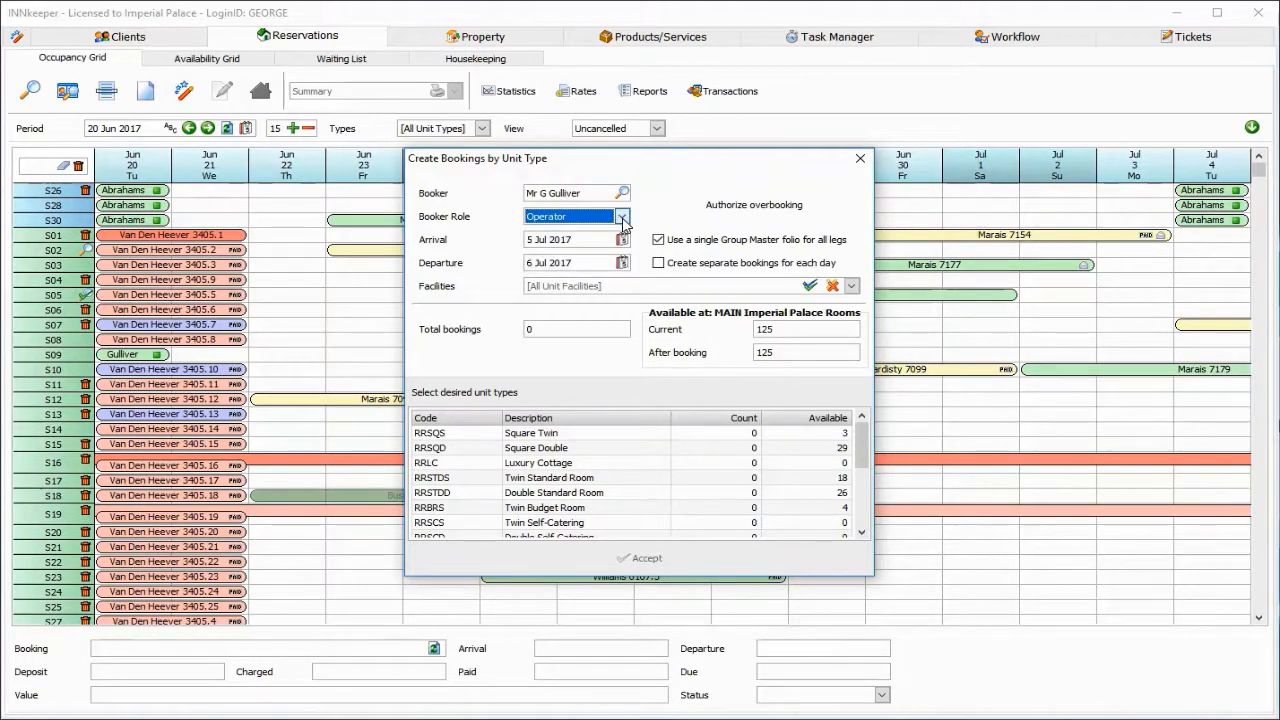
click(622, 240)
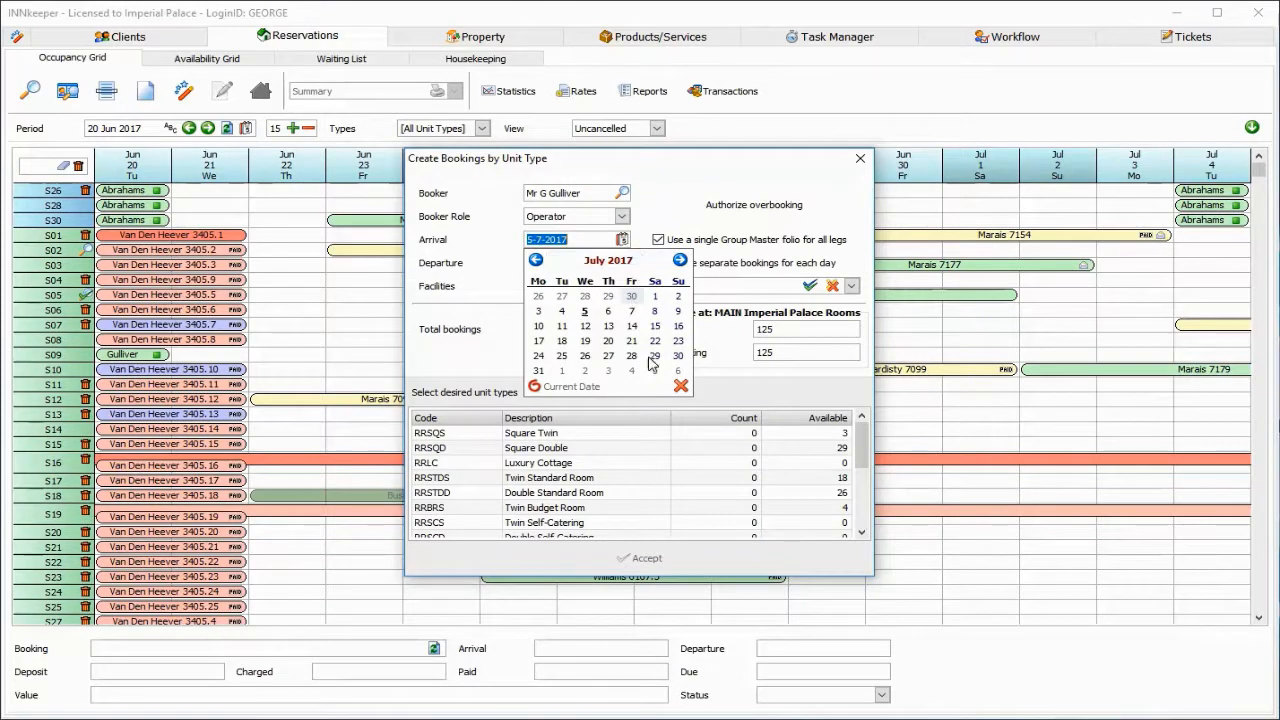
click(562, 327)
click(622, 262)
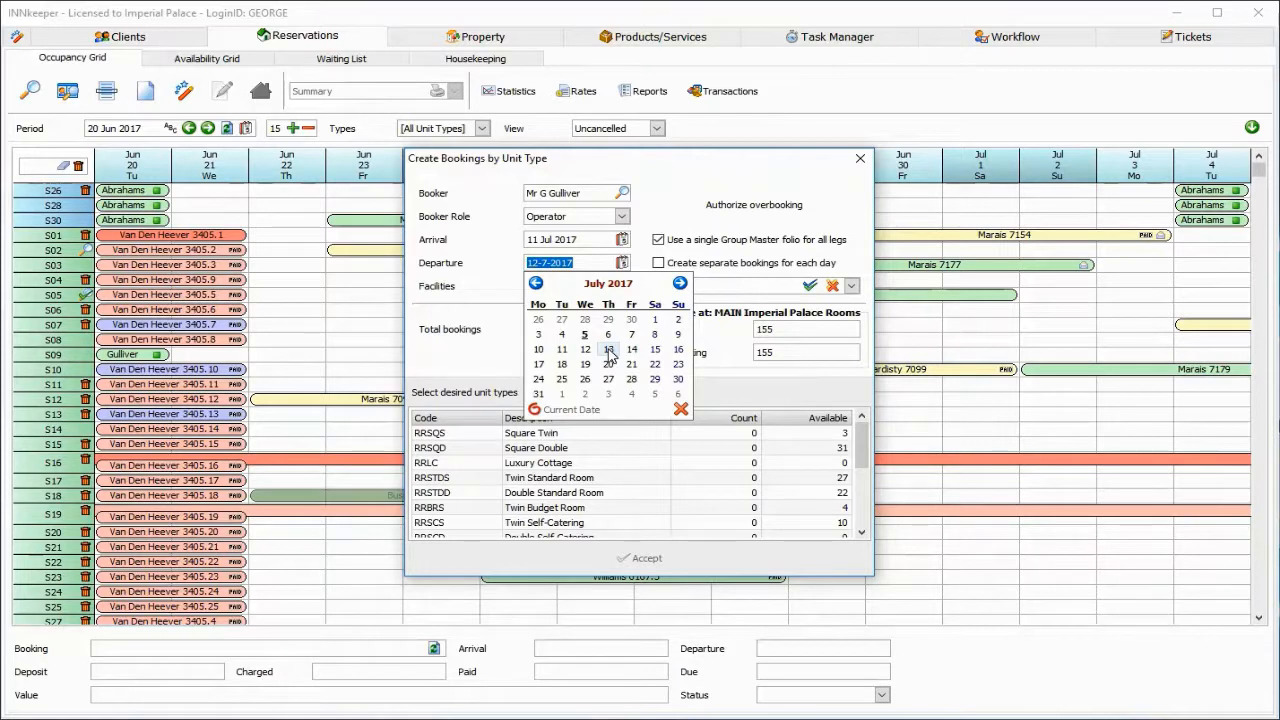
click(631, 349)
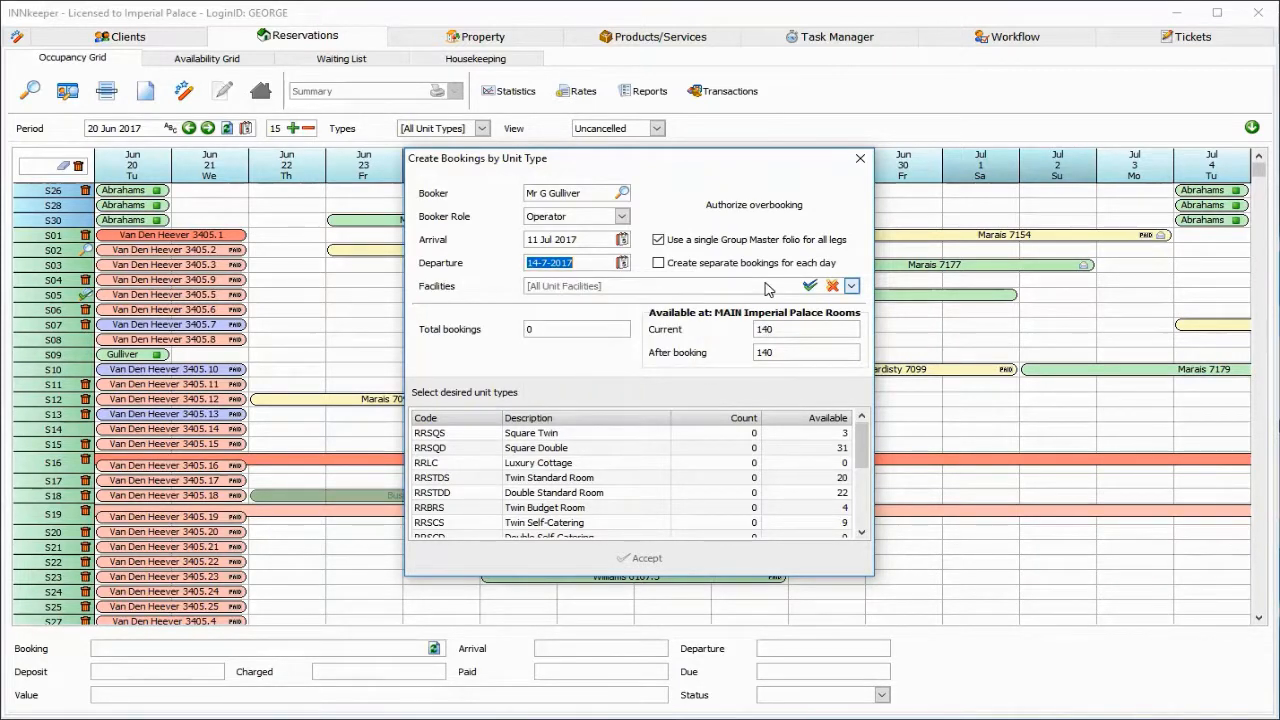
Step: Limit the required unit facilities to Airconditioning
click(851, 286)
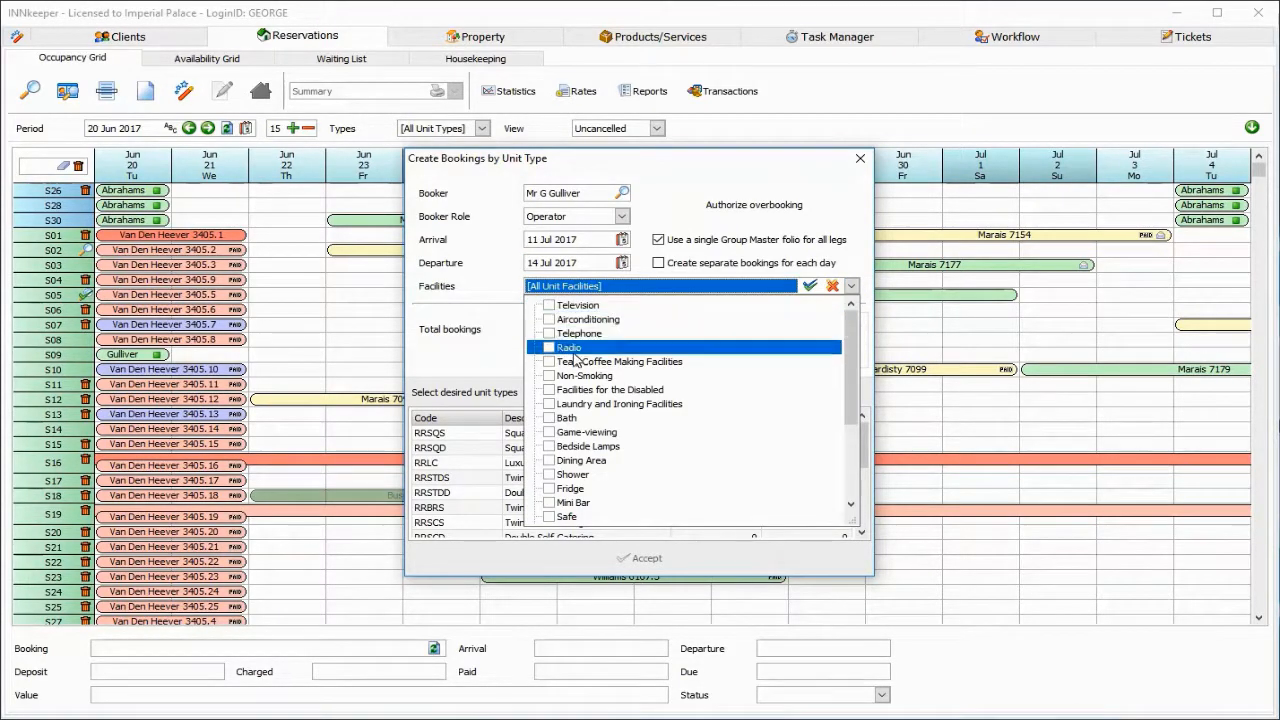
click(549, 320)
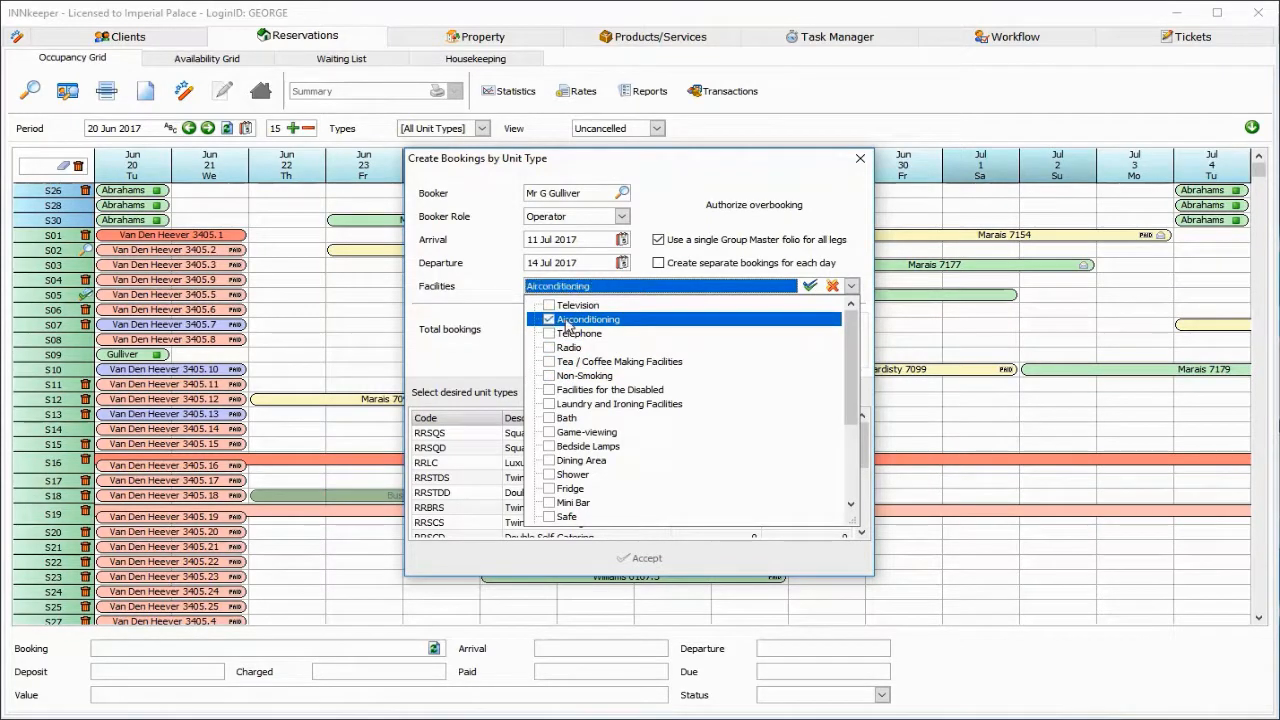
click(683, 240)
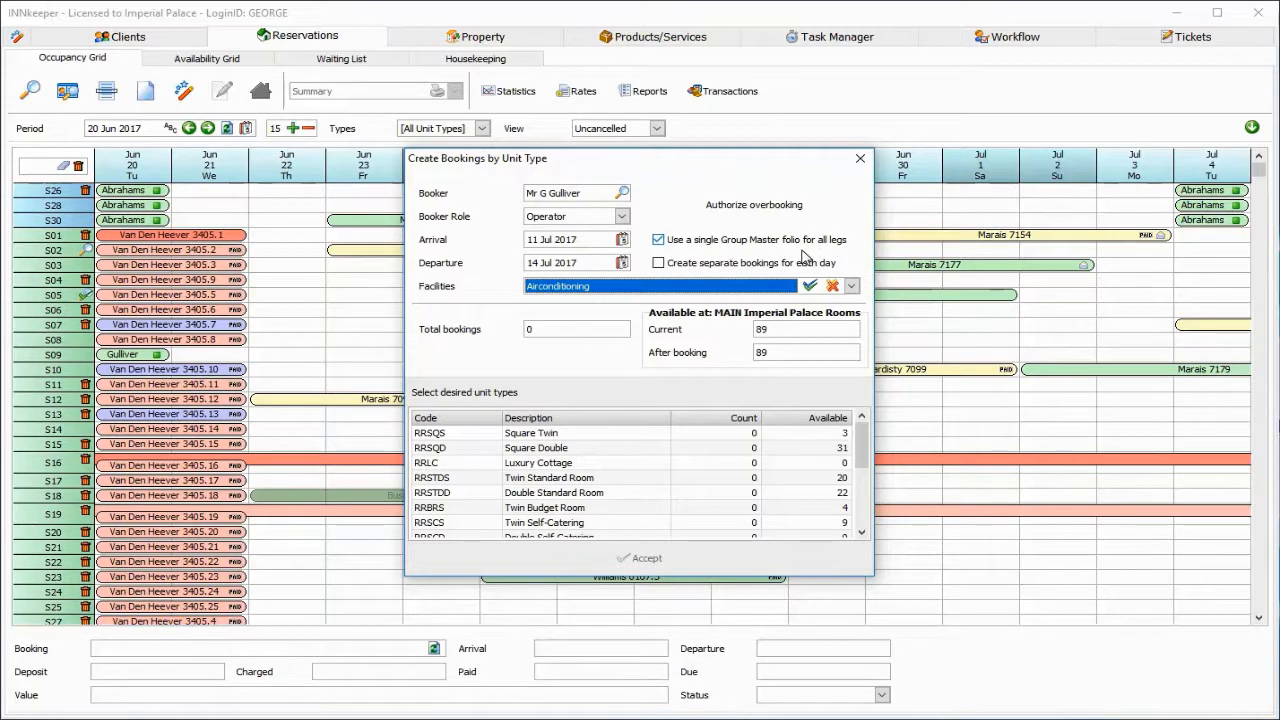
Step: Try the option to create separate bookings for each day
click(659, 242)
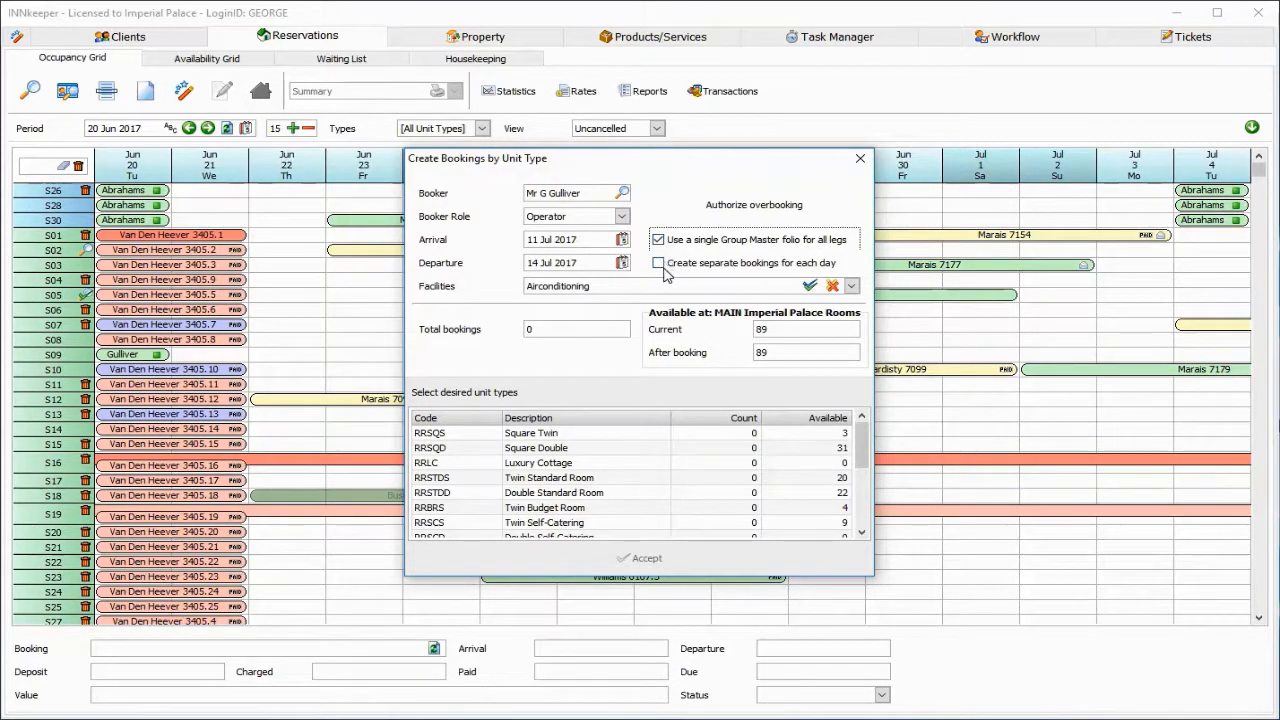
click(660, 263)
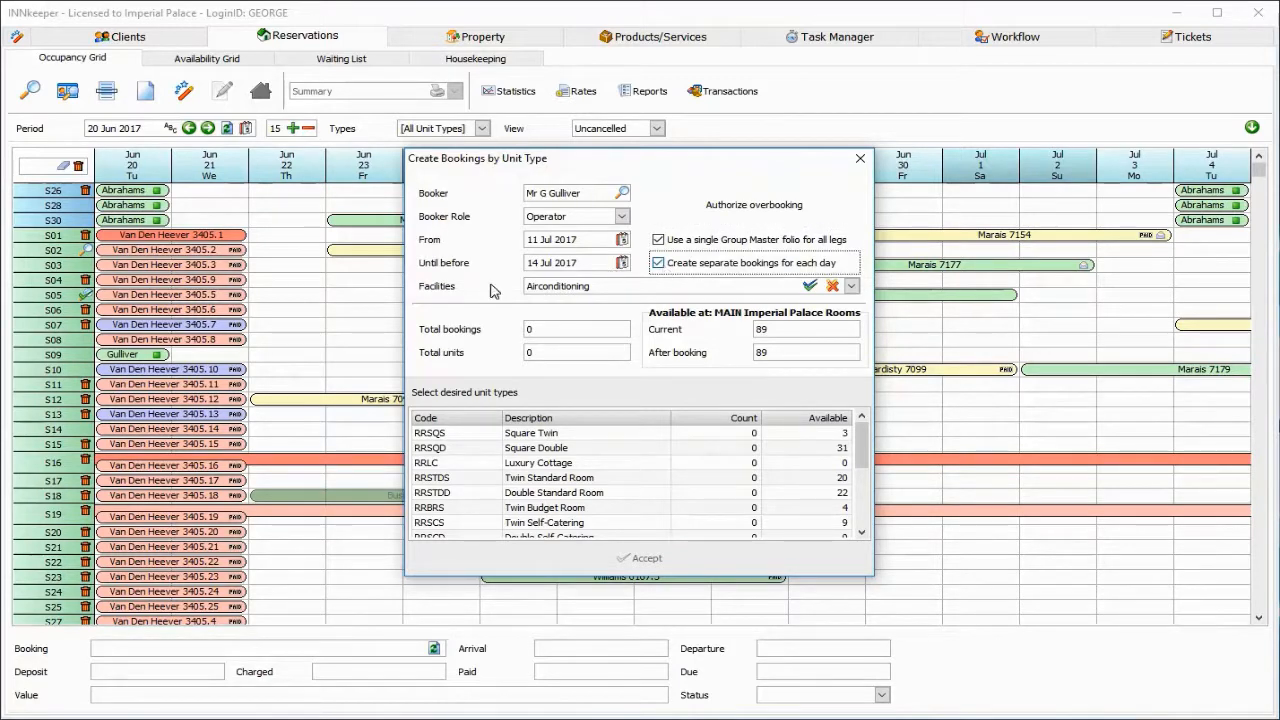
click(658, 264)
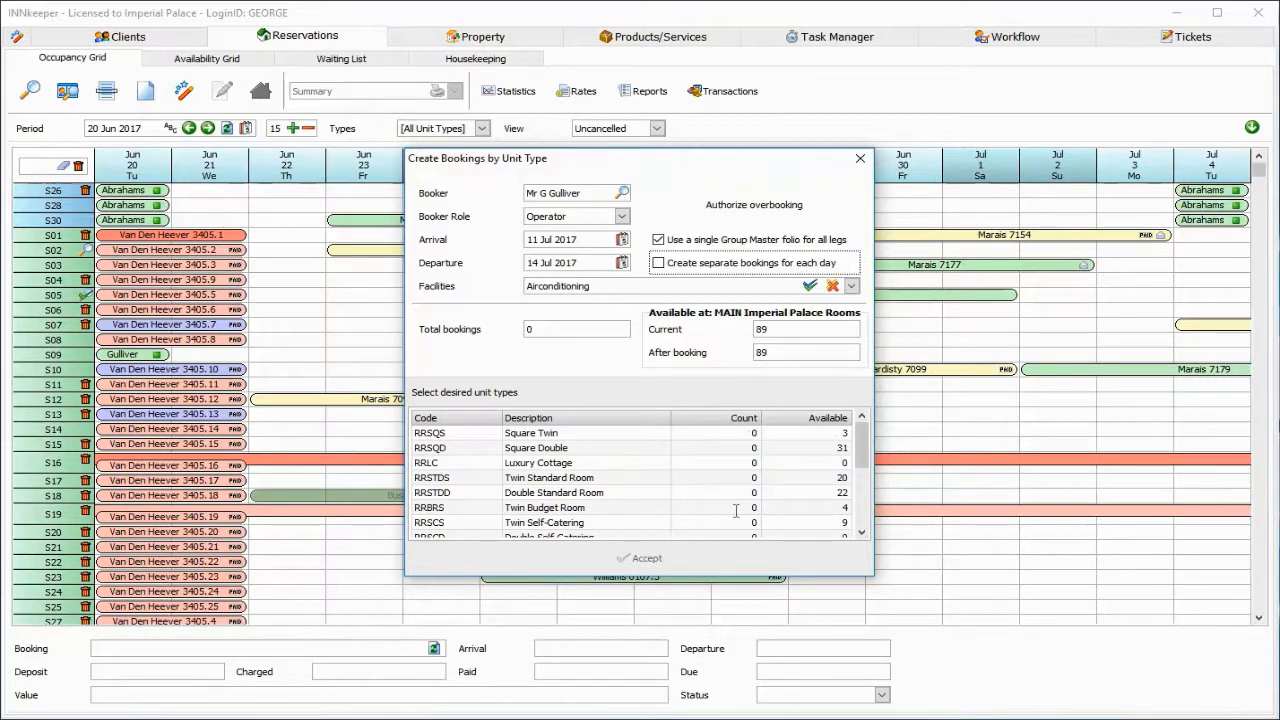
Step: Request 3 Square Double units and accept to create the group booking
click(690, 450)
click(681, 450)
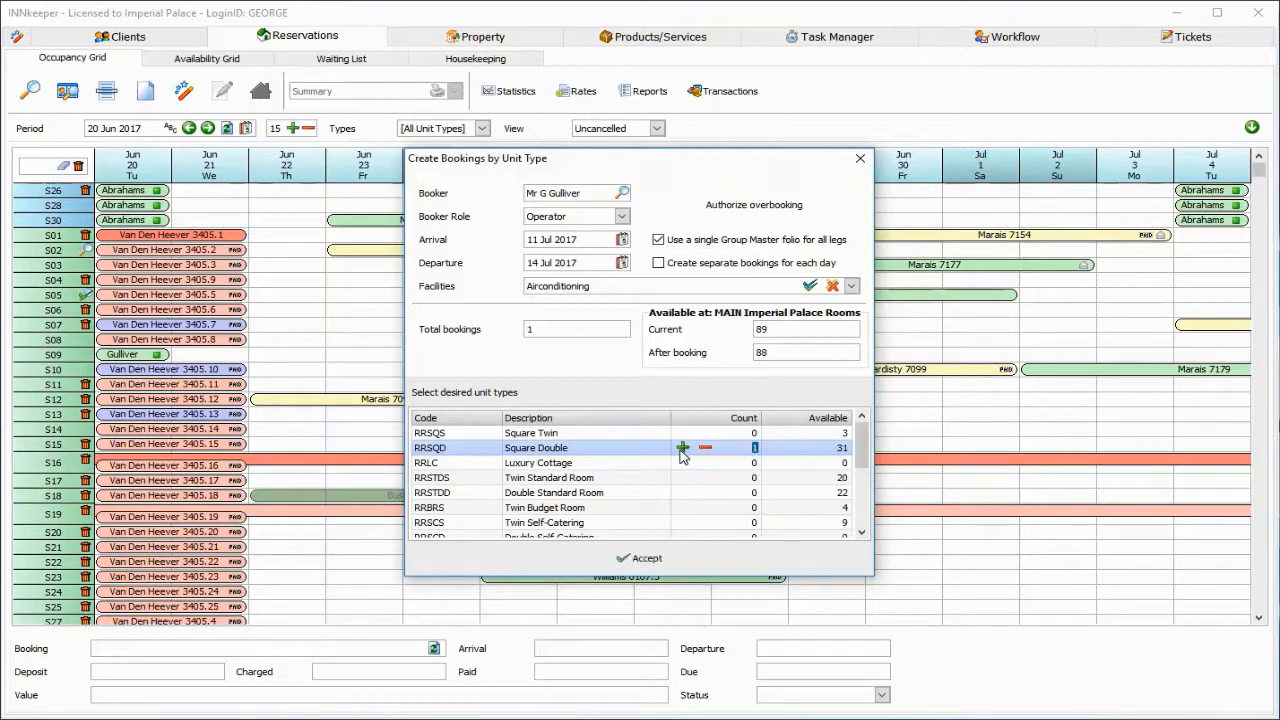
click(681, 449)
click(681, 449)
click(645, 558)
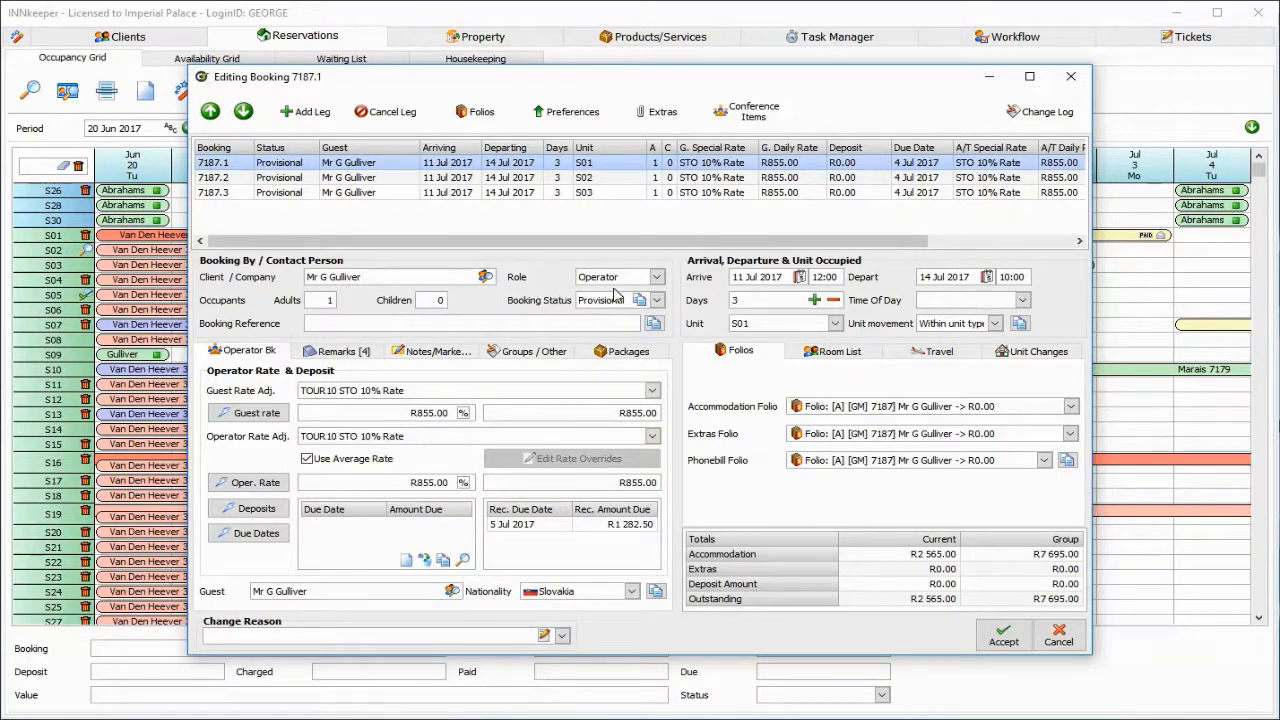
Step: Set 2 adults for the first leg, with role Operator and status Provisional, and fill in the booking reference
click(656, 277)
click(605, 305)
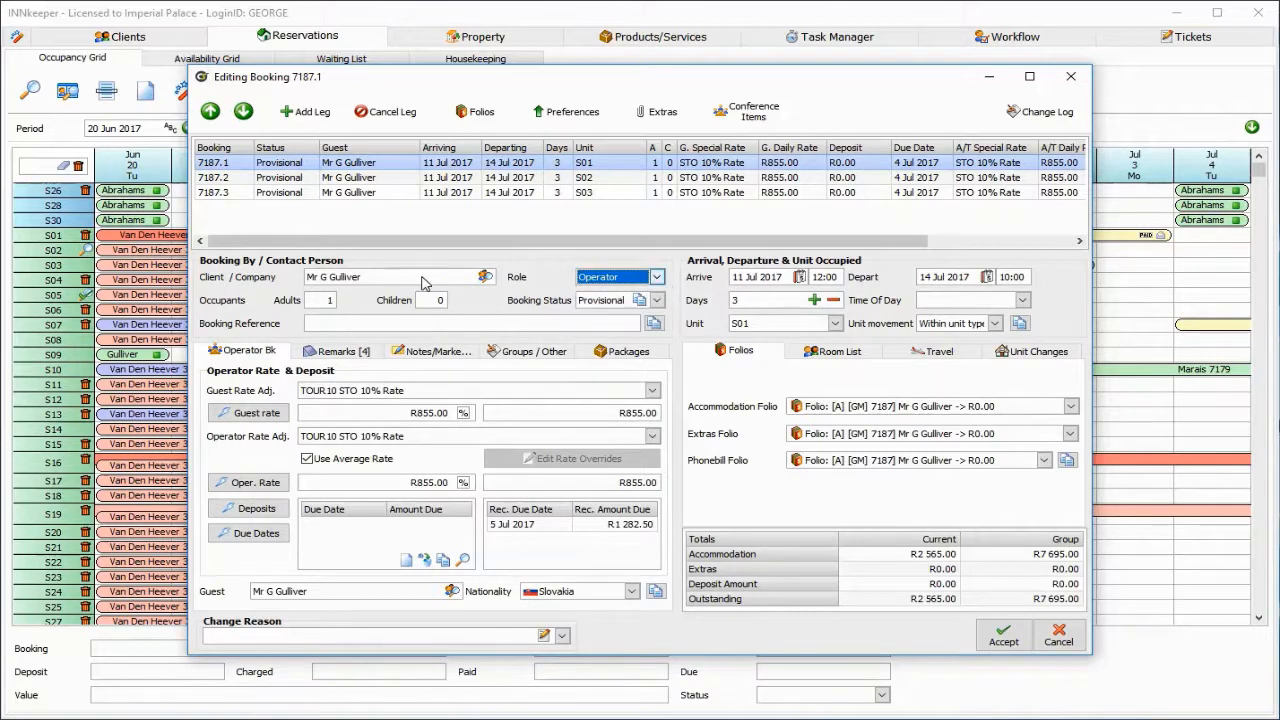
click(325, 300)
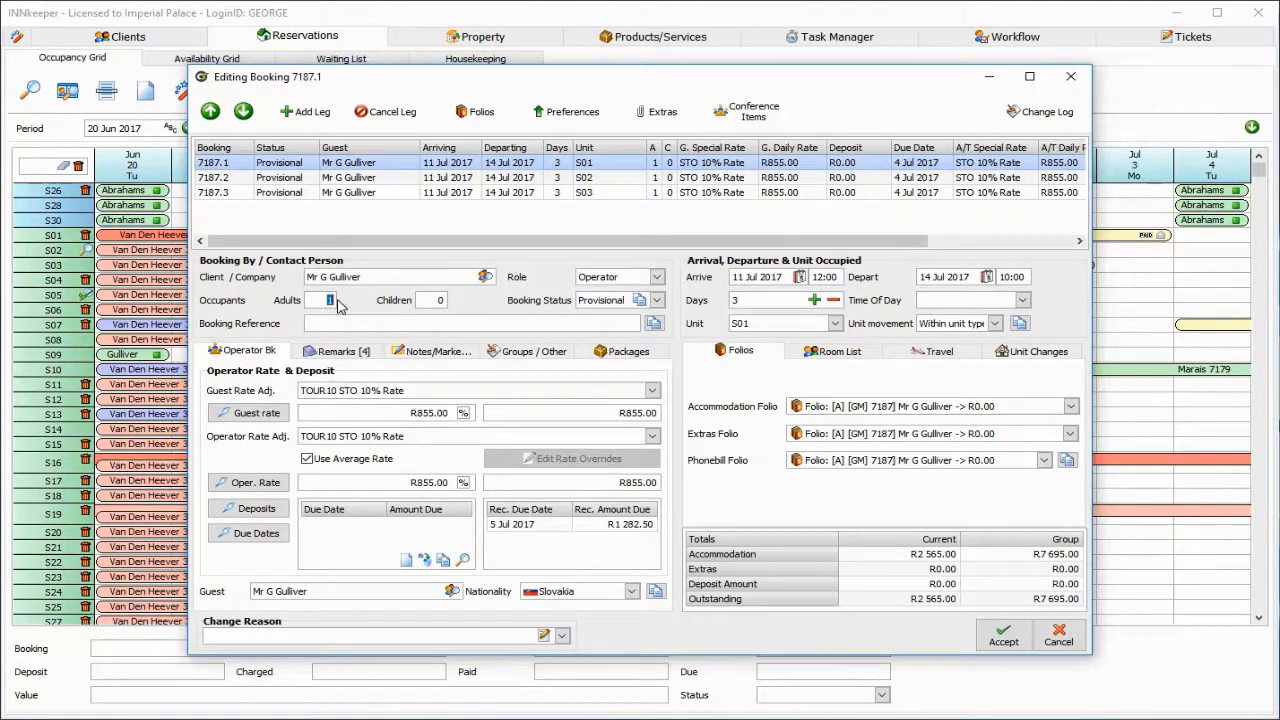
text(2)
click(658, 302)
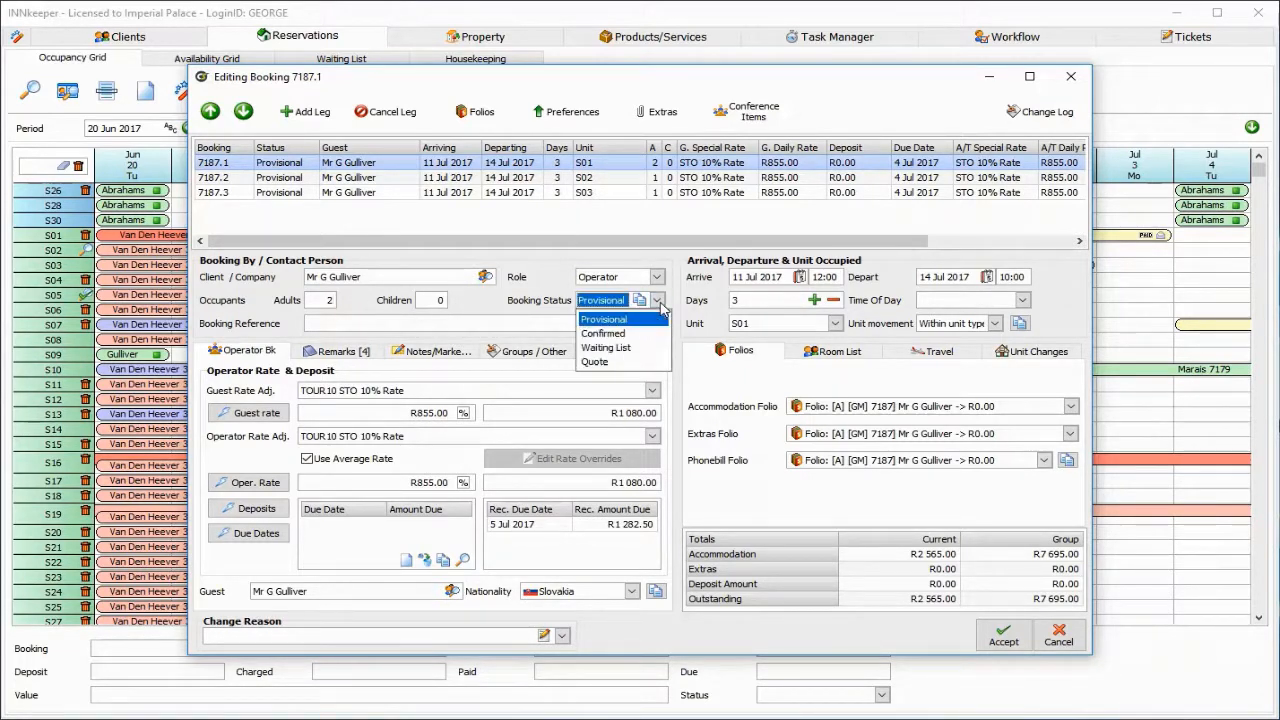
click(660, 304)
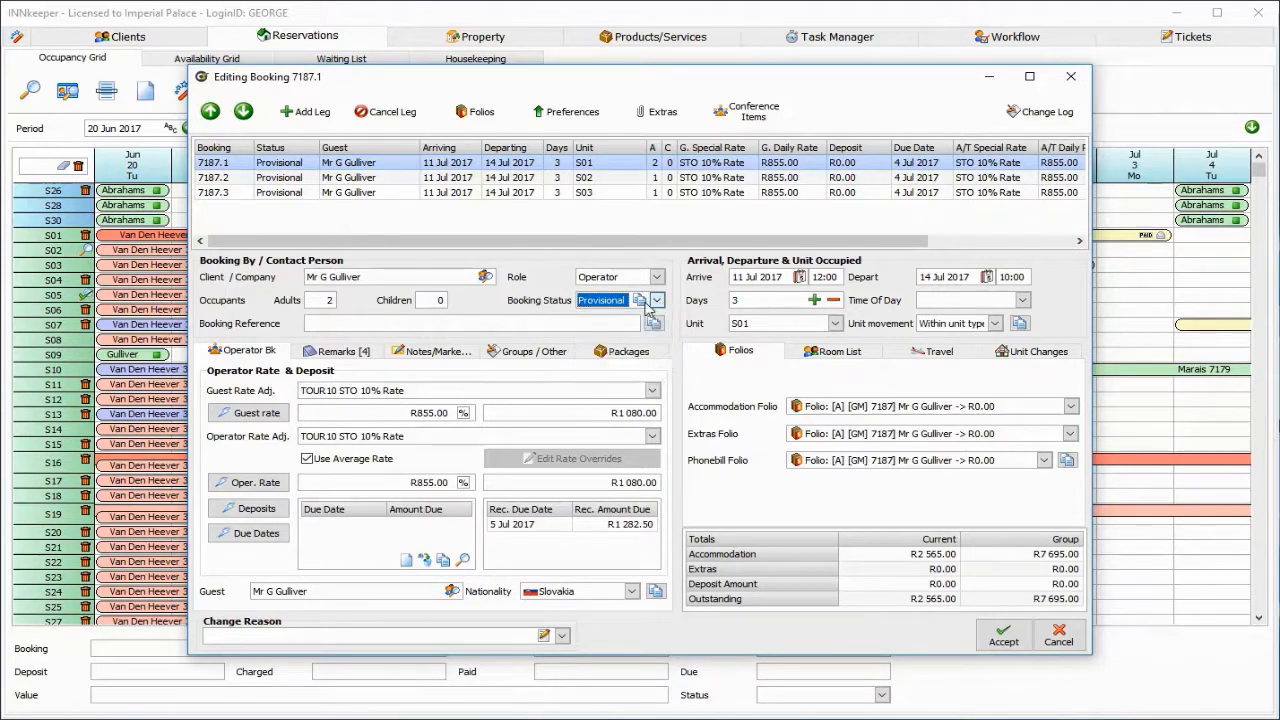
click(381, 323)
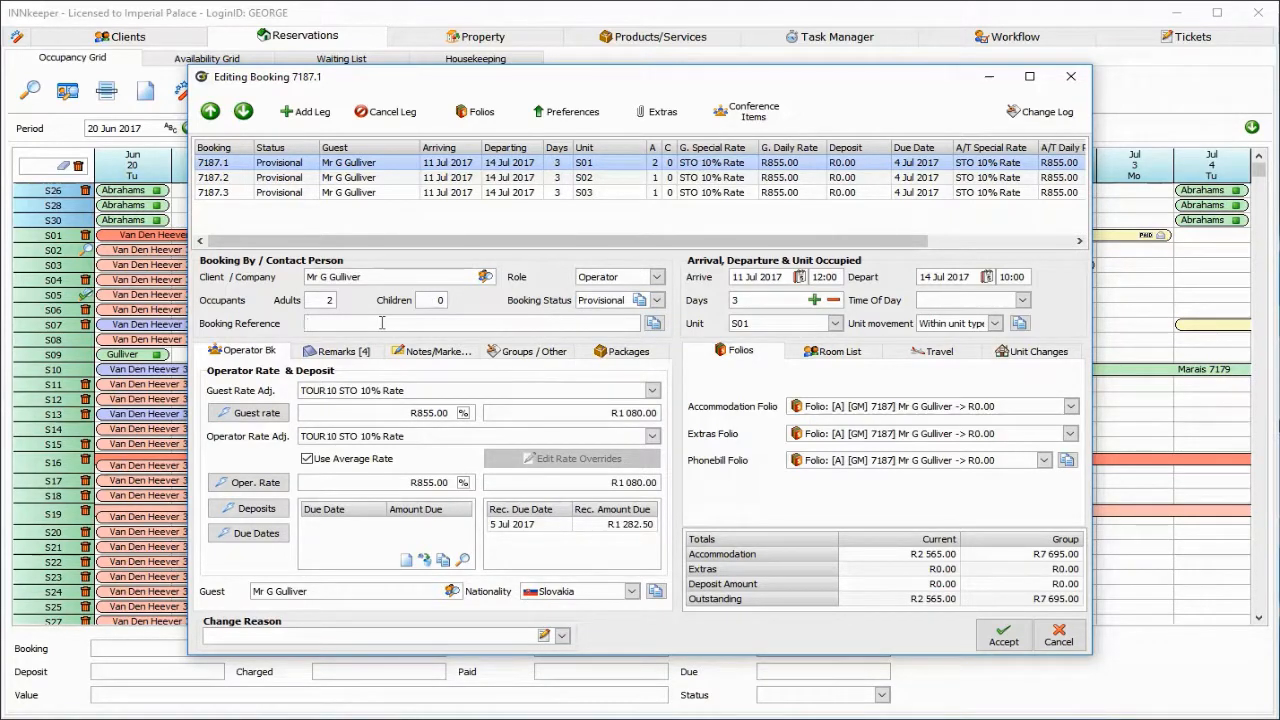
text(Grge - Gull)
Step: Set the first leg's guest rate adjustment to STDRATE Standard Guest Rate and apply the recommended guest rate of R1 200.00
click(653, 391)
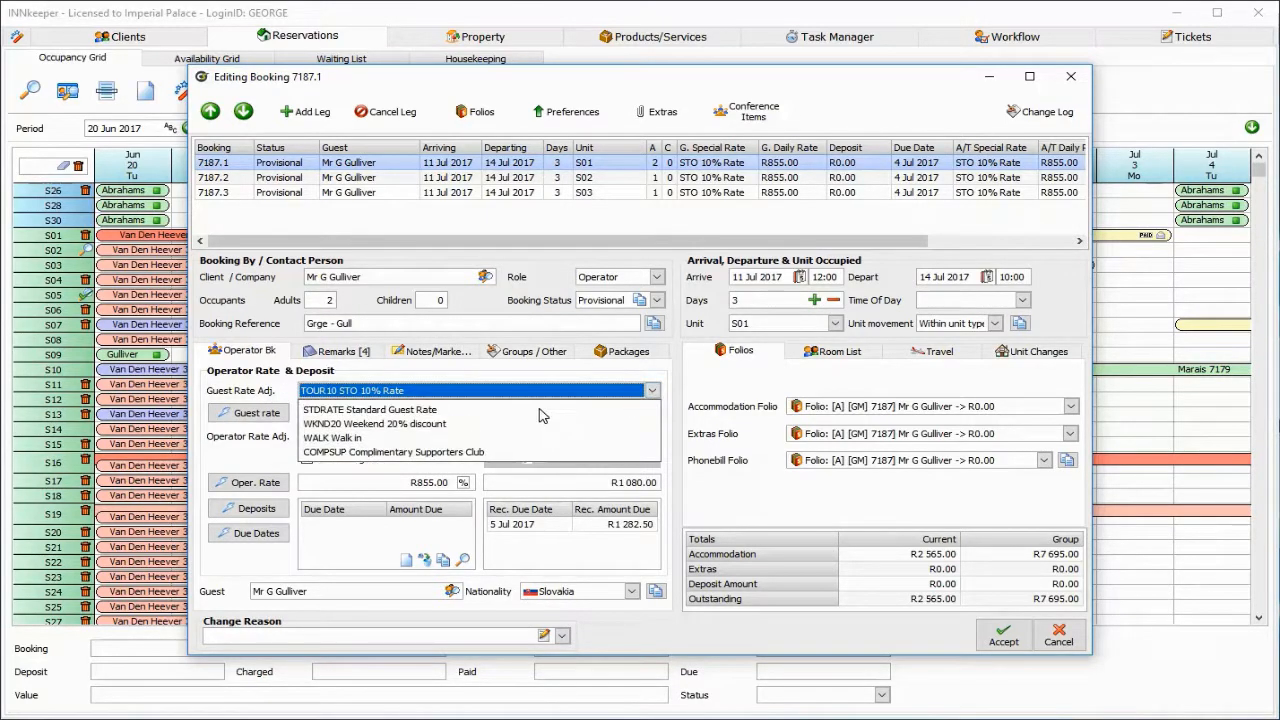
click(505, 415)
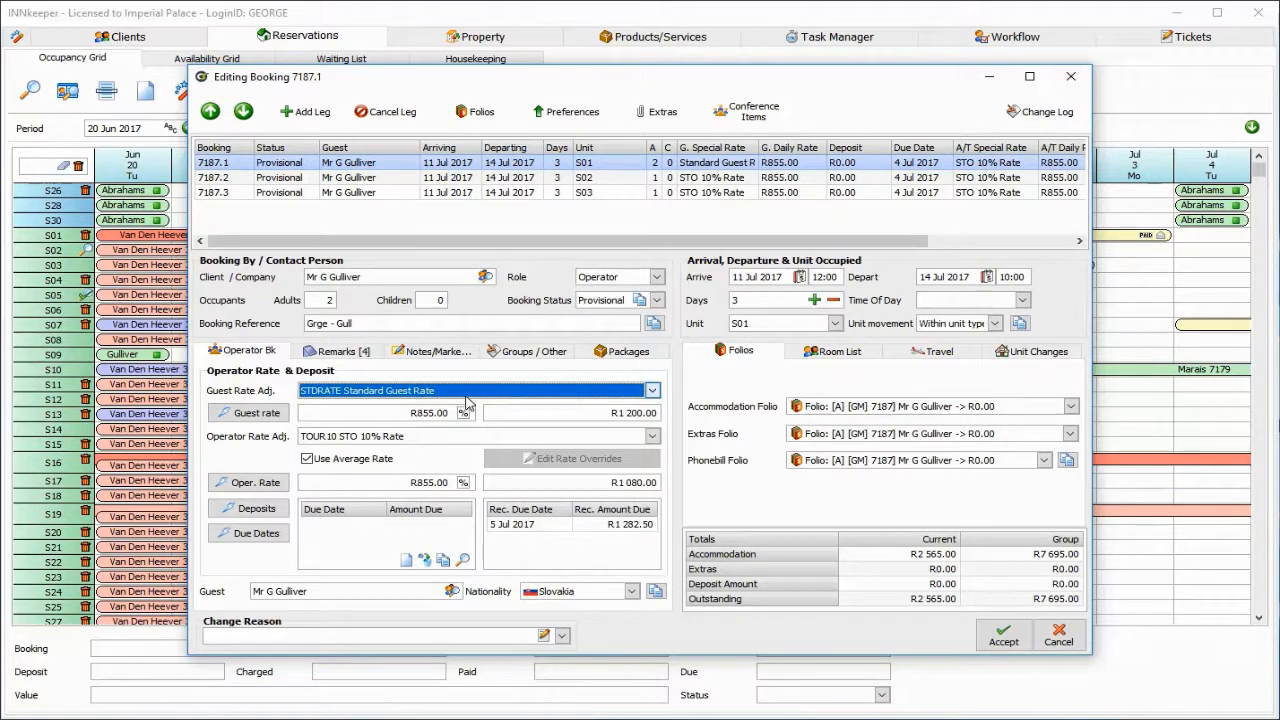
click(252, 413)
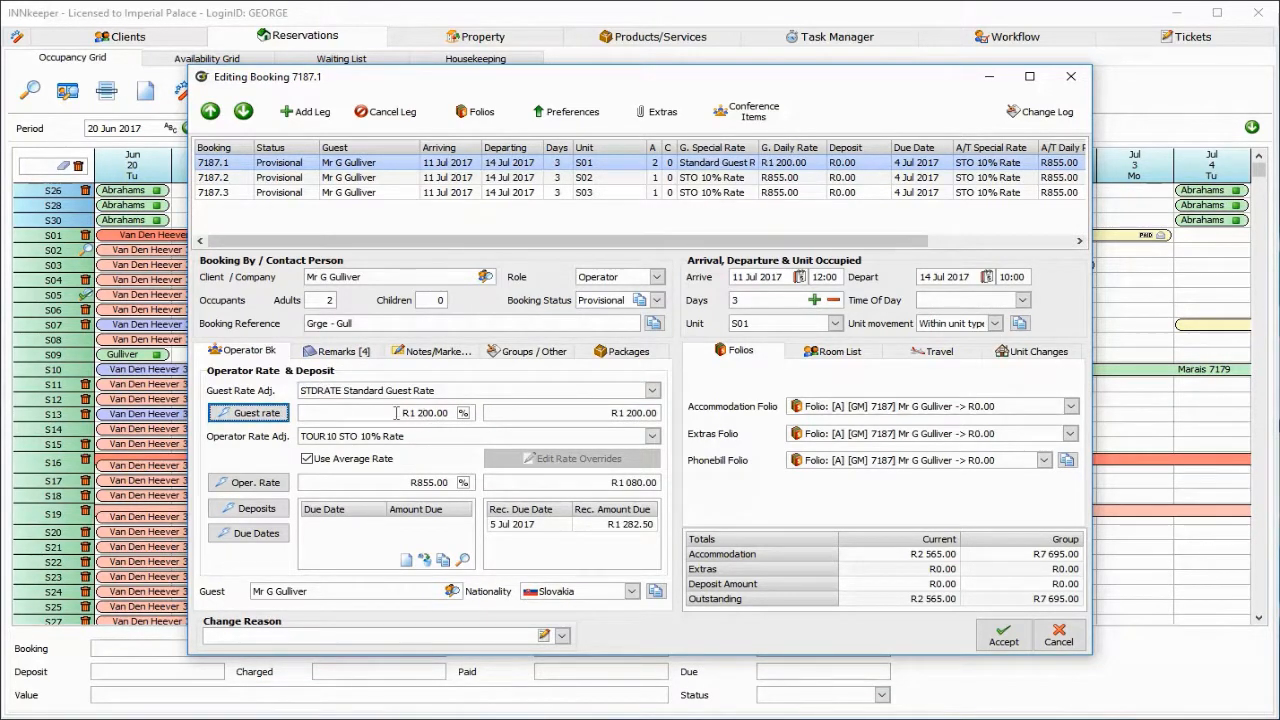
Step: Use TOUR10 STO 10% Rate with average rate as the operator rate adjustment and apply the recommended operator rate of R1 080.00
click(652, 437)
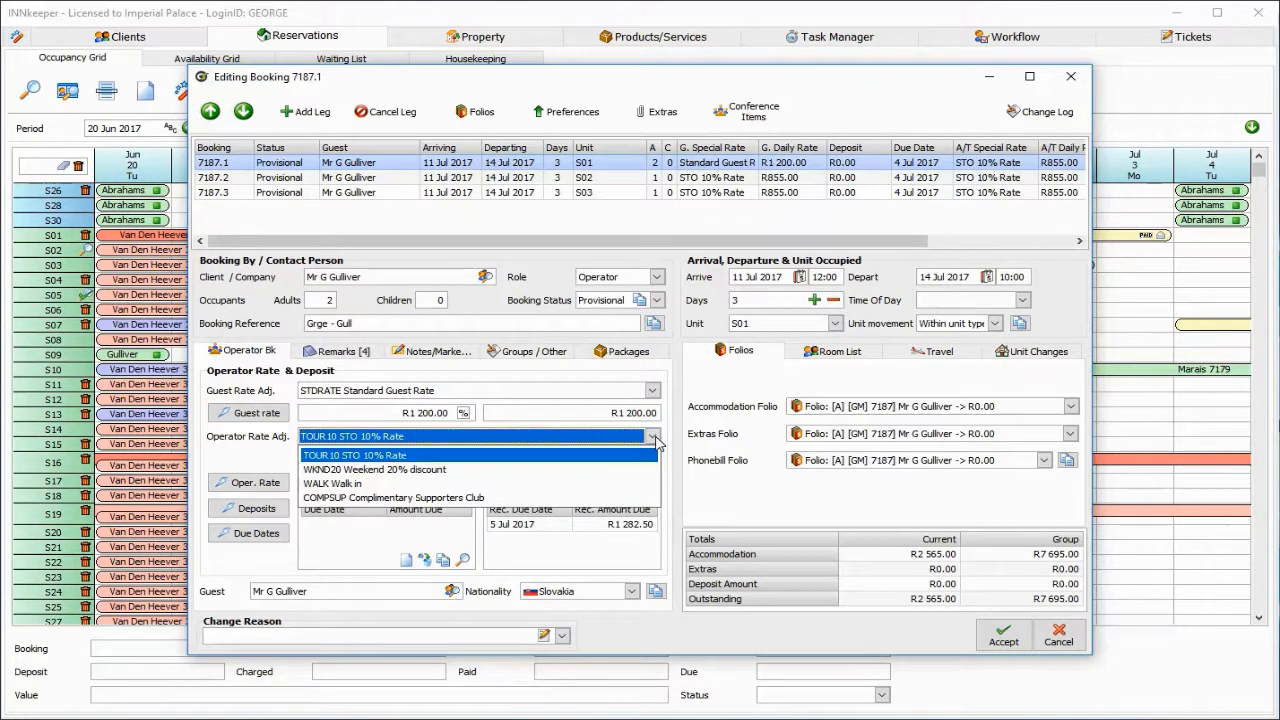
click(556, 463)
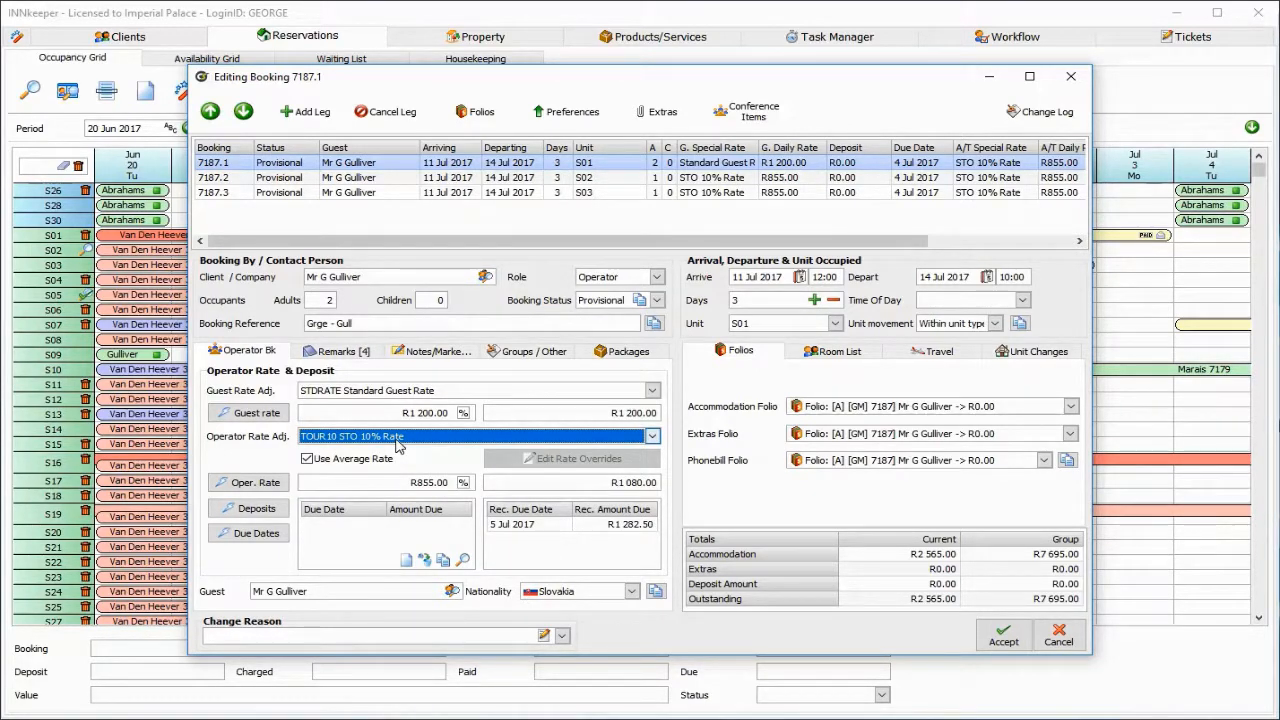
click(309, 464)
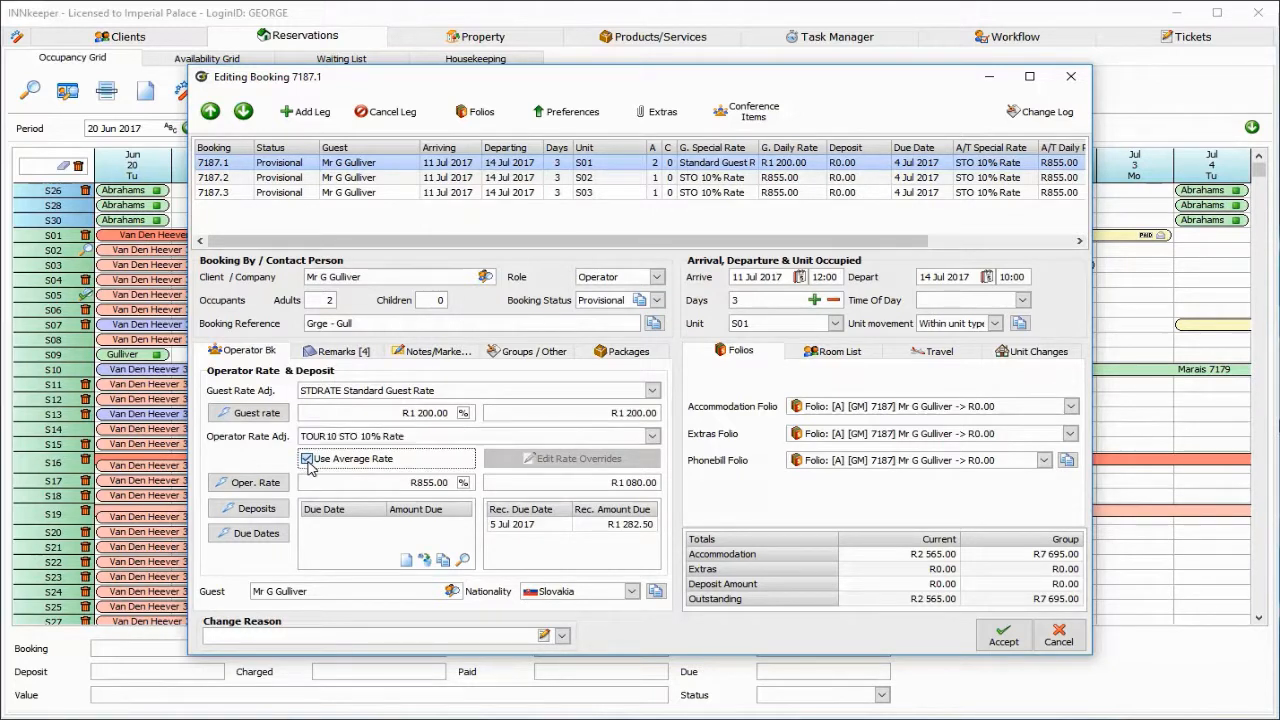
click(309, 464)
click(242, 484)
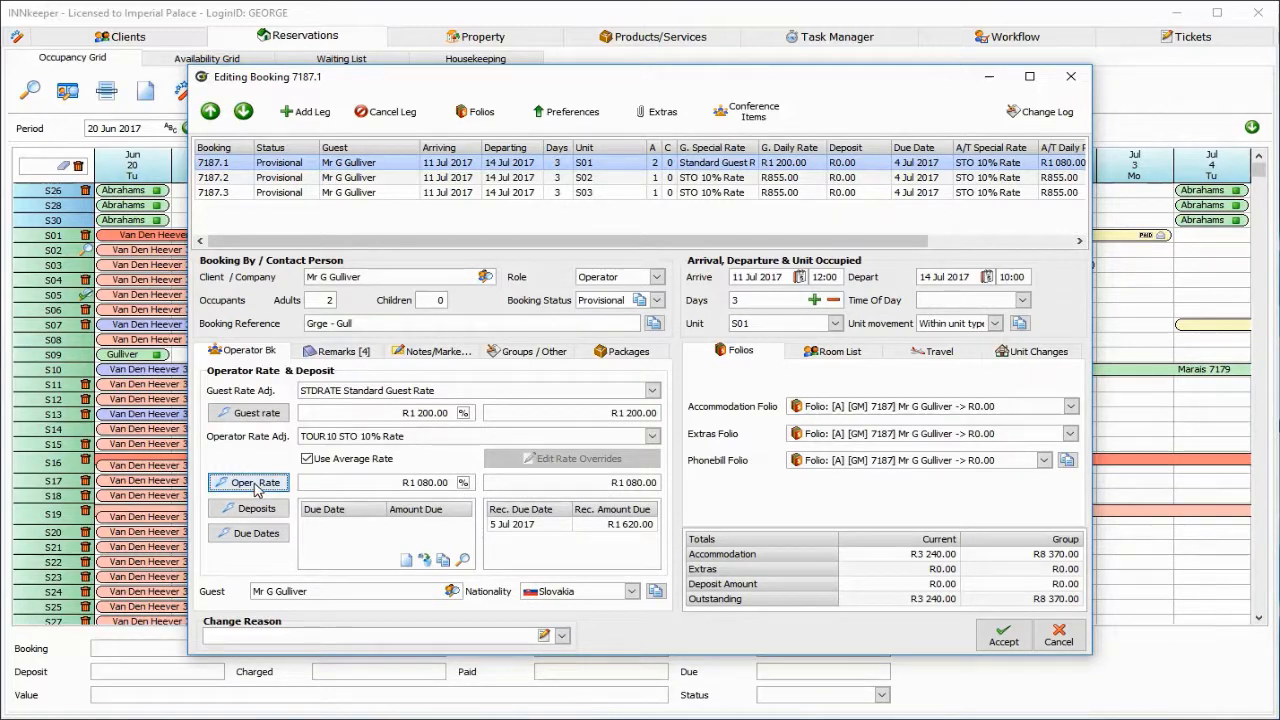
Step: Apply the recommended deposit of R1 620.00 with due date 5 Jul 2017 to the first leg and check the other legs' details
click(253, 510)
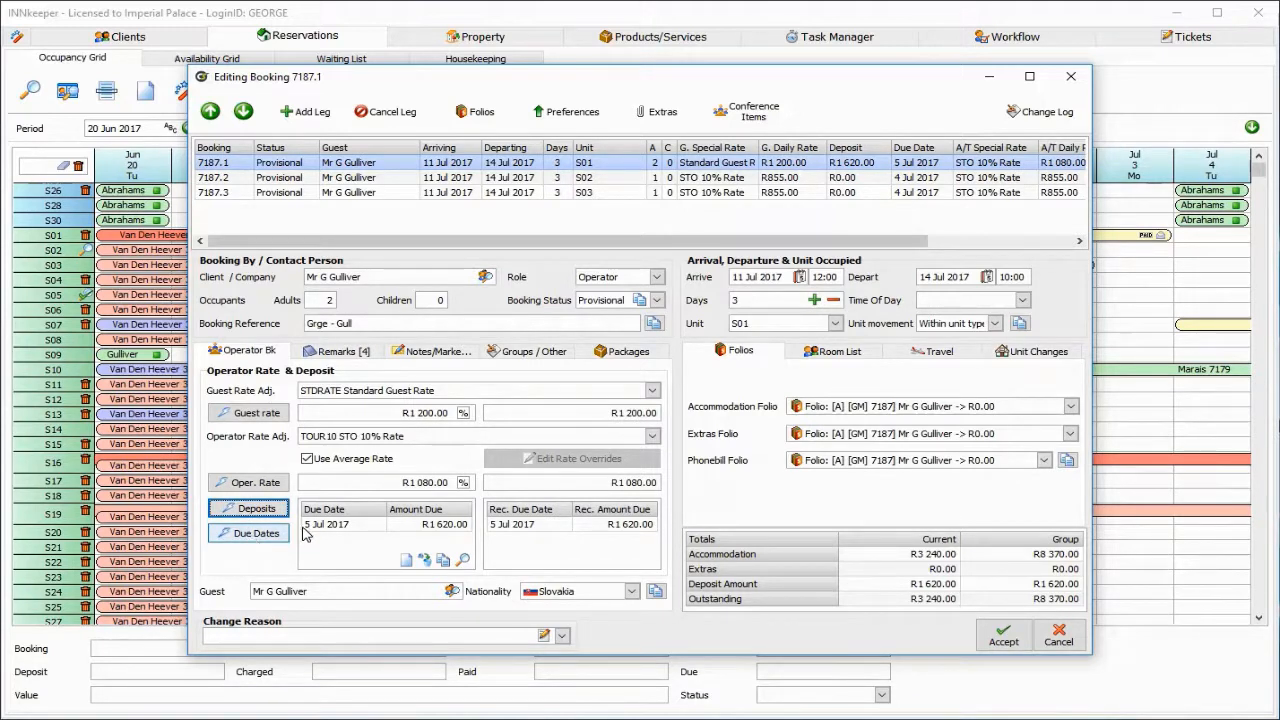
click(268, 538)
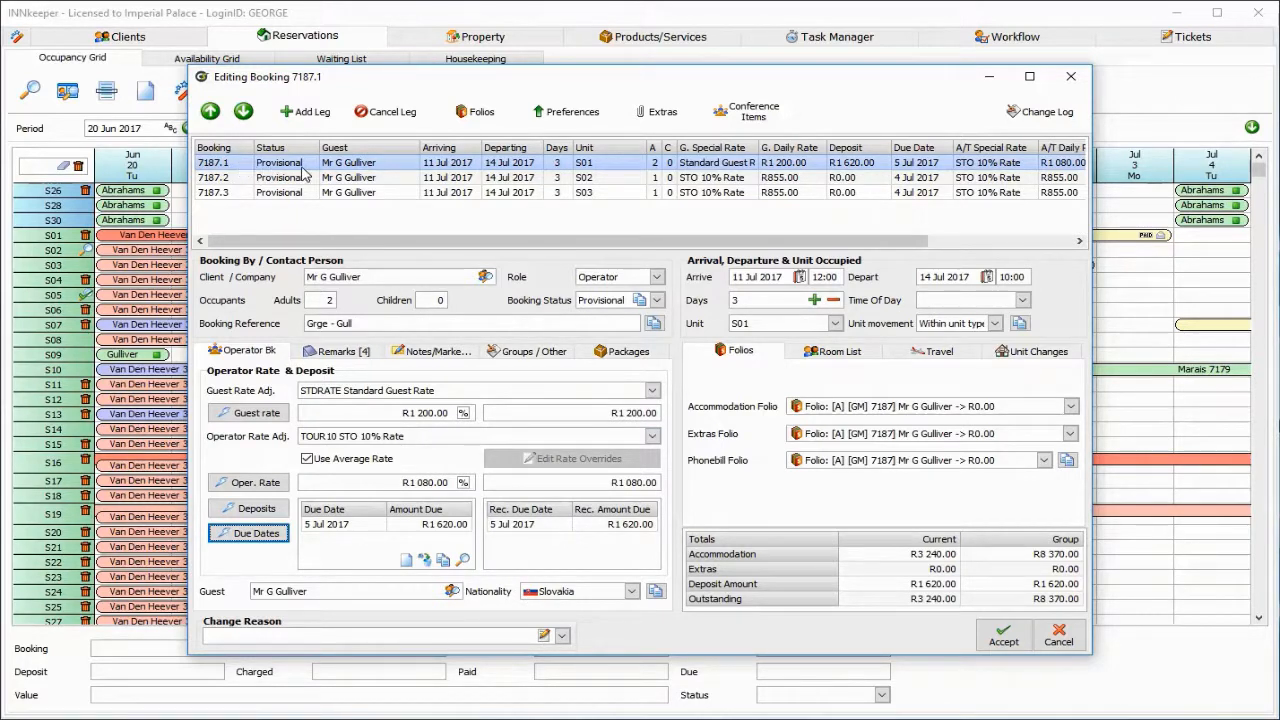
click(246, 182)
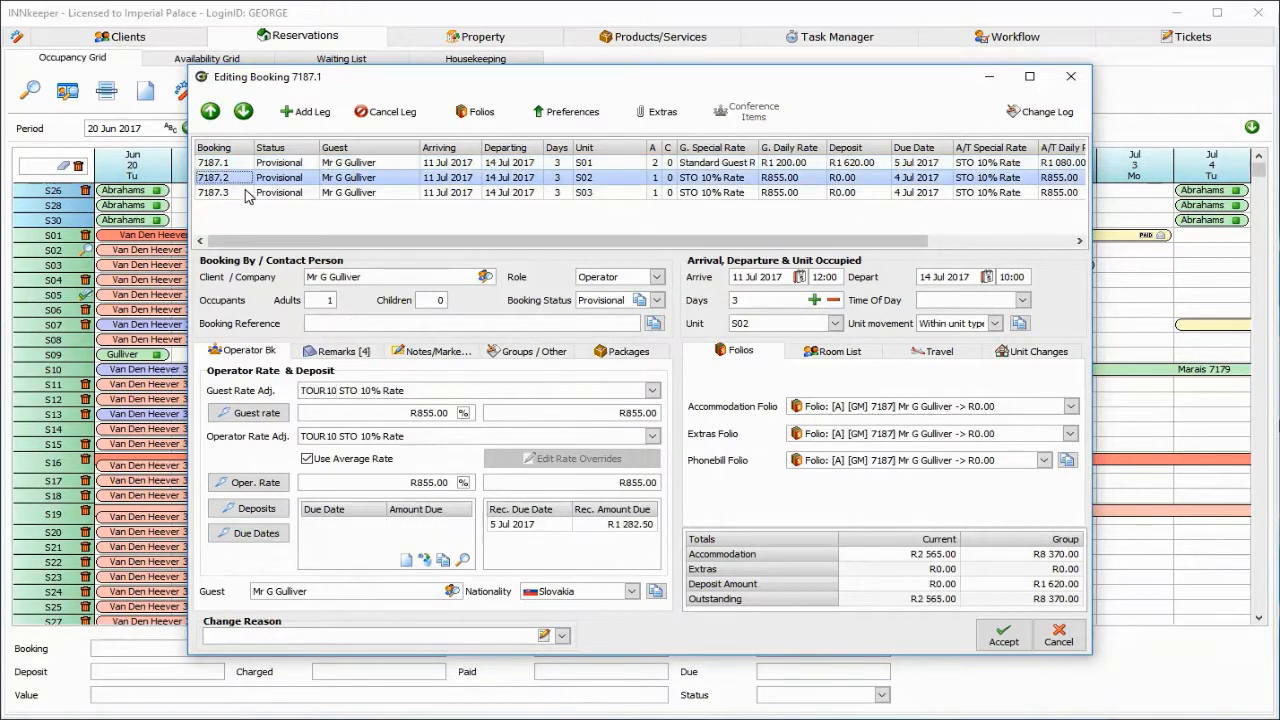
click(246, 194)
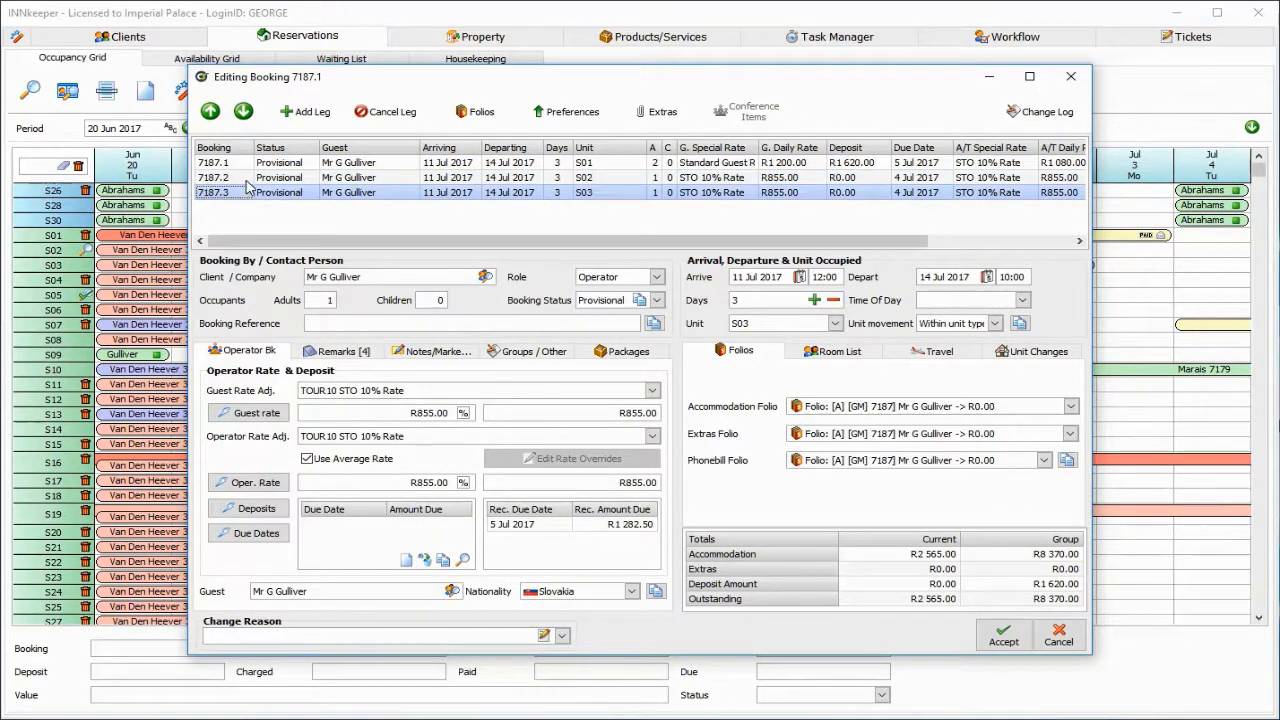
click(245, 178)
click(238, 164)
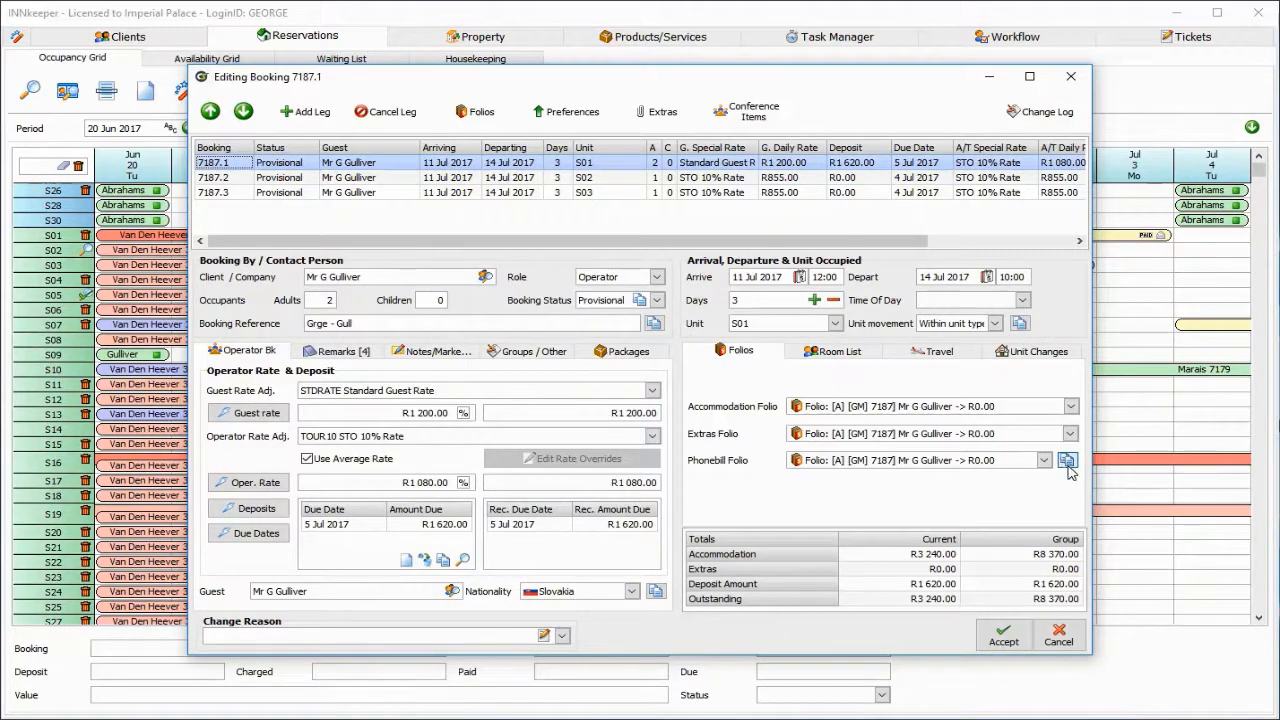
Step: Copy the first leg's booking status, occupants and booking reference to the other two legs
click(639, 301)
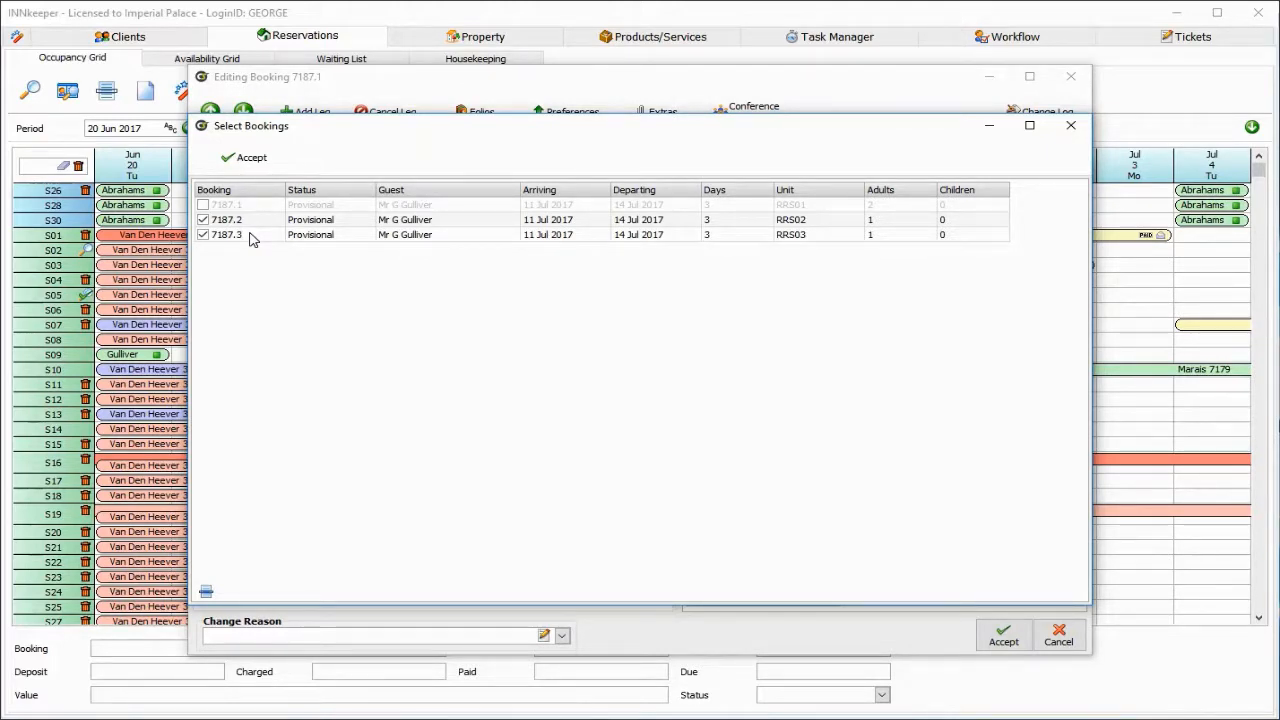
click(247, 160)
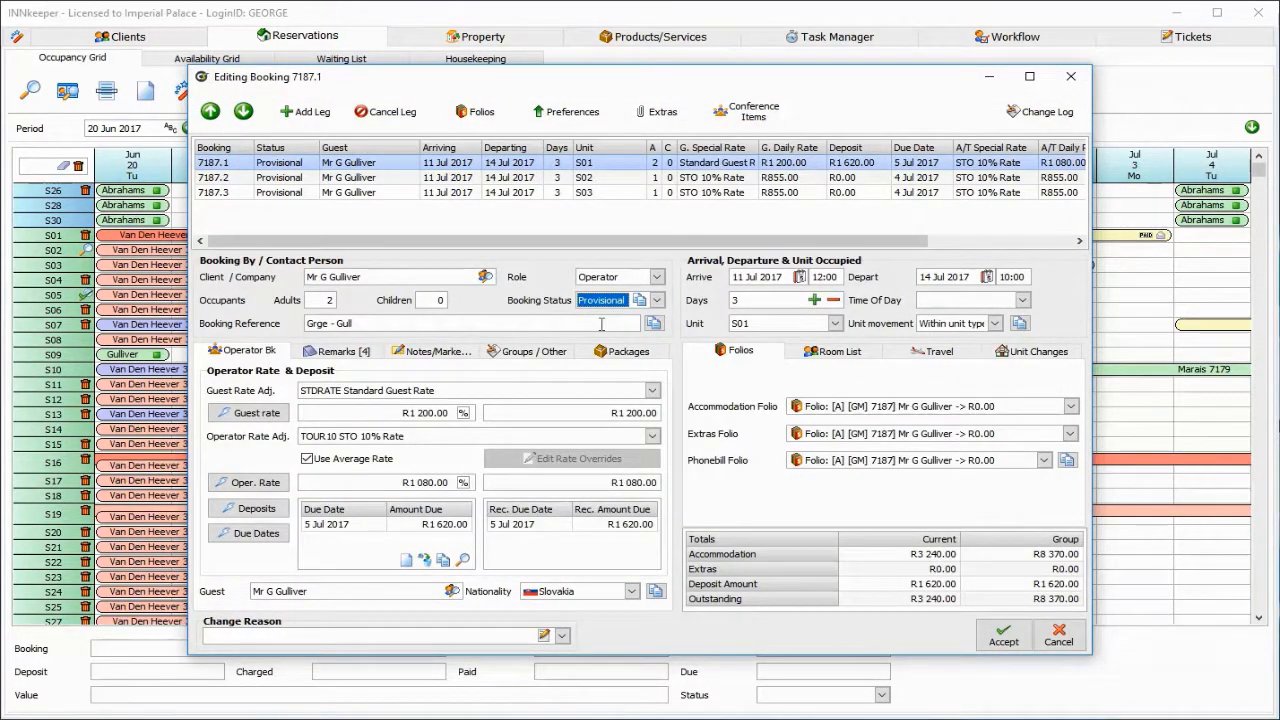
click(654, 325)
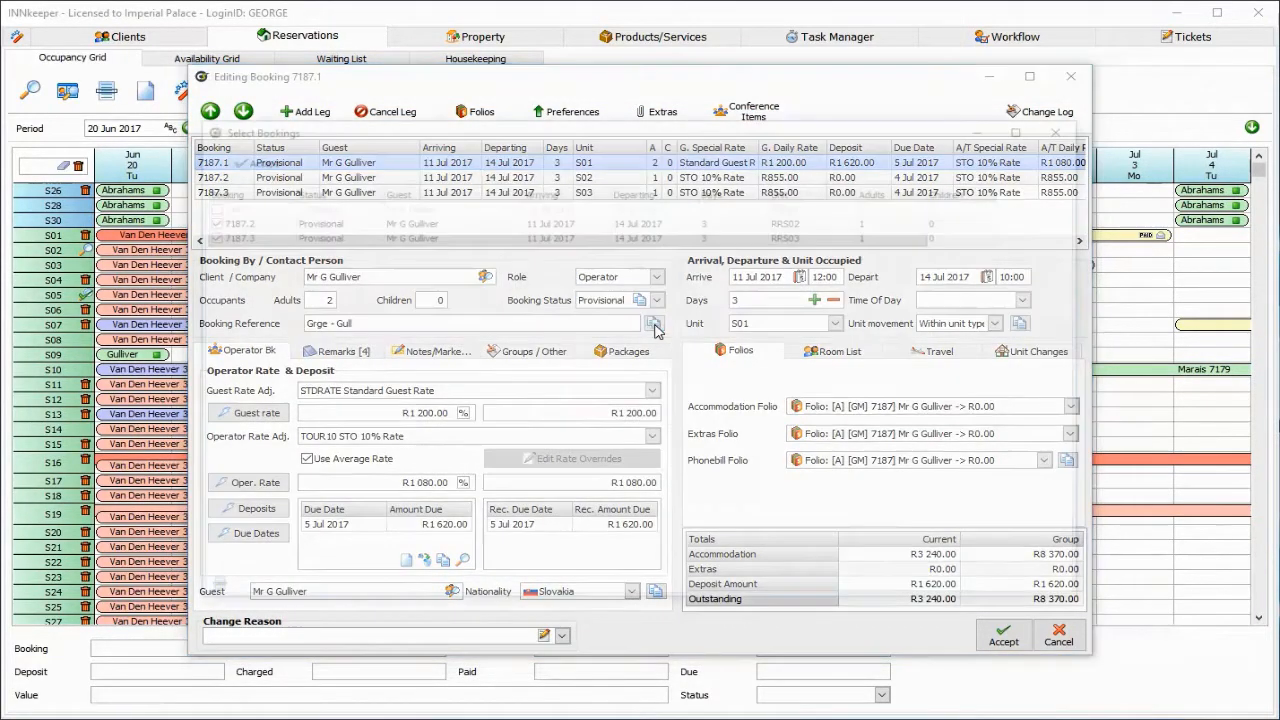
click(243, 166)
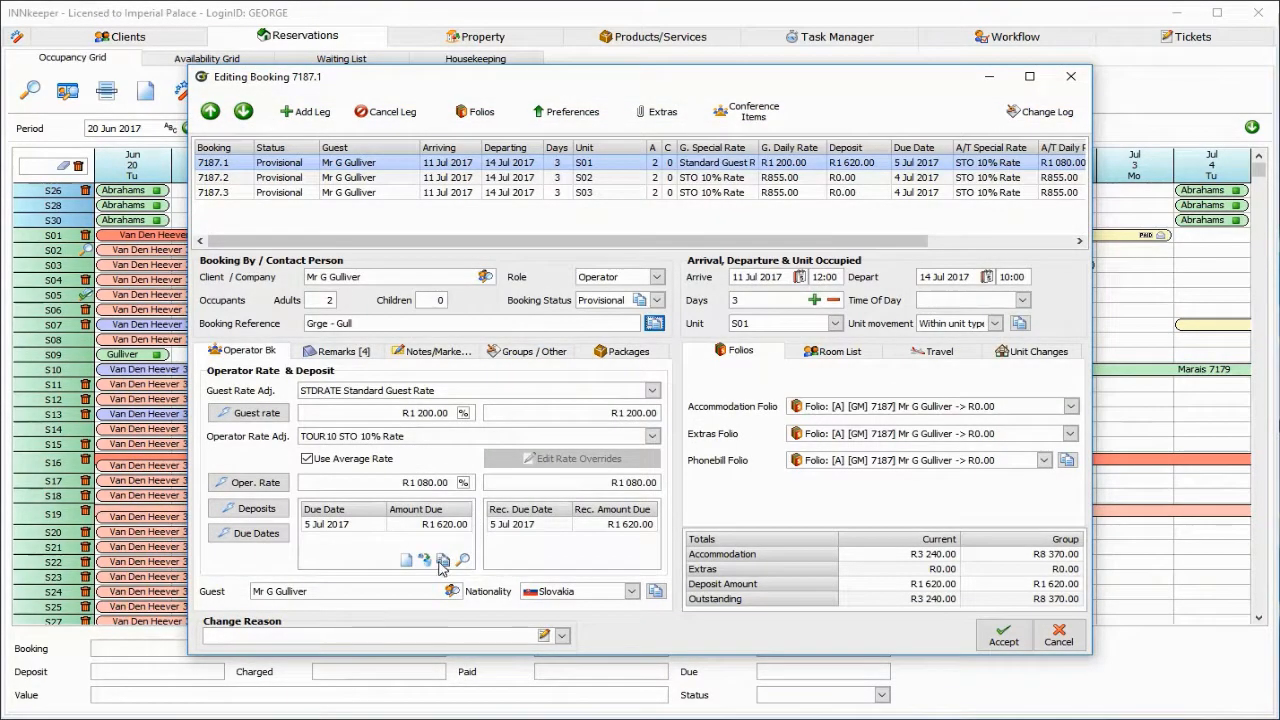
Step: Copy both the rate and deposit info to the other two legs, using the first leg's own values instead of each unit's defaults
click(442, 561)
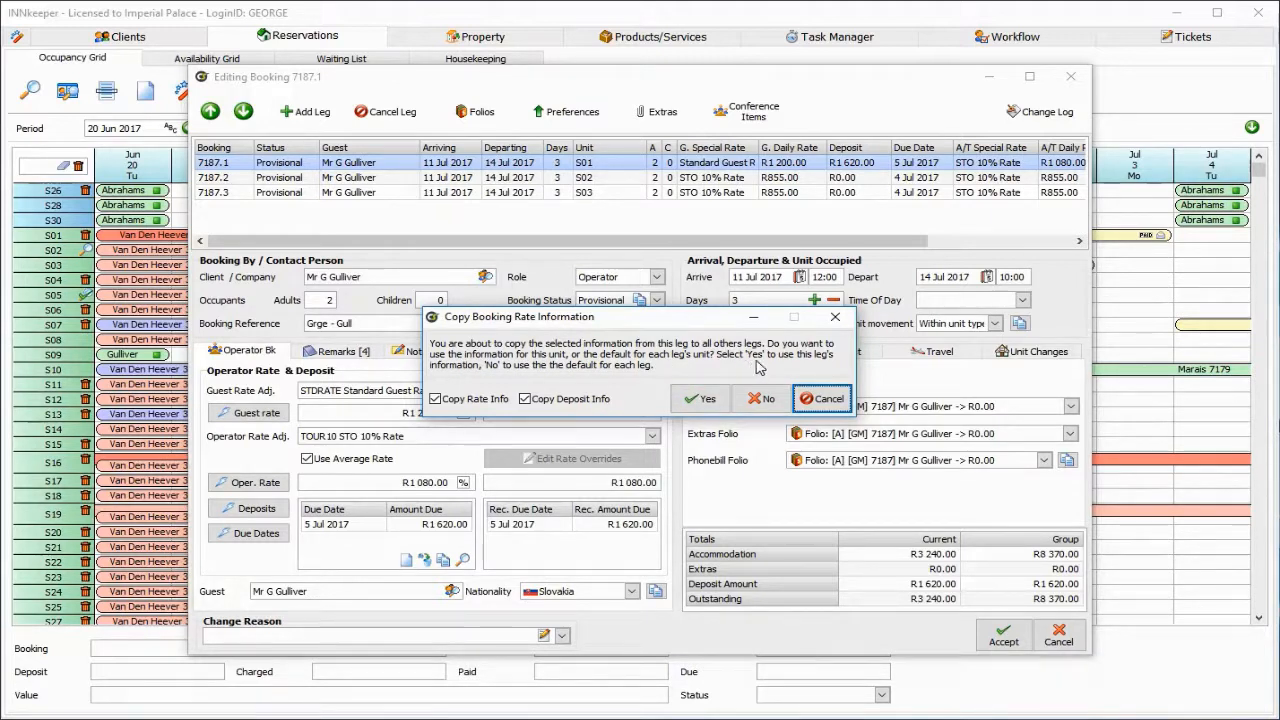
click(712, 400)
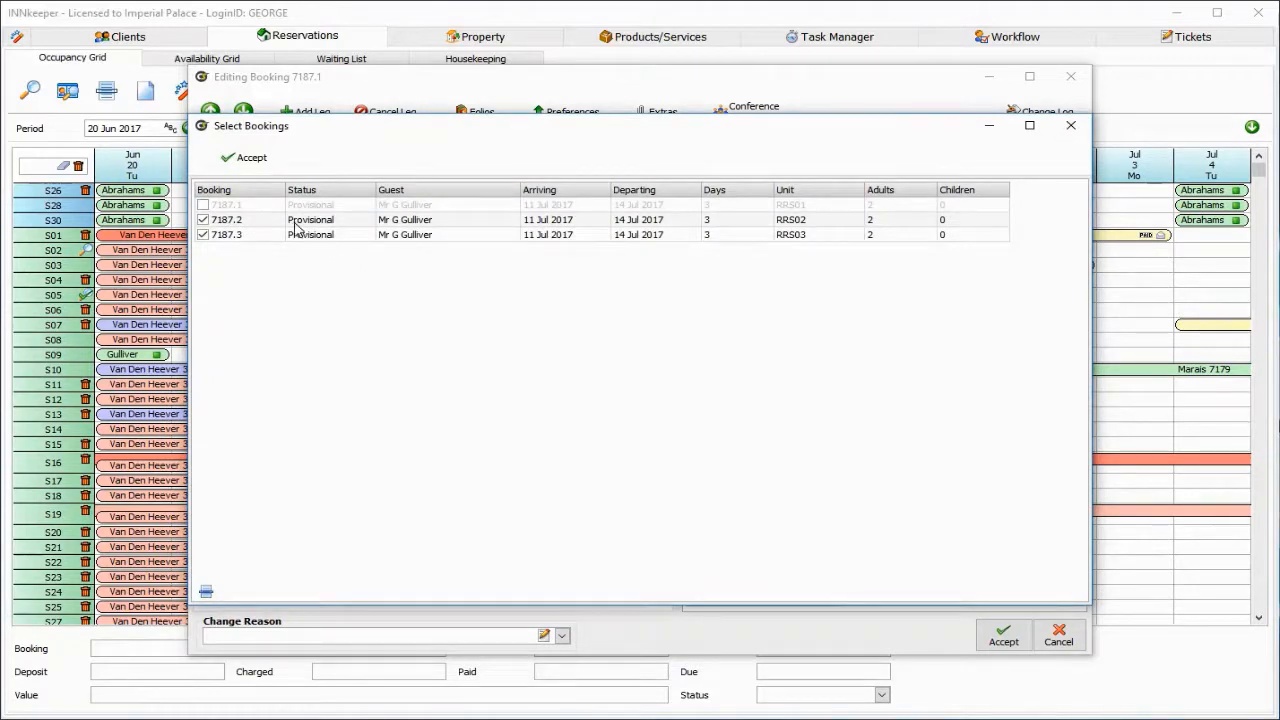
click(252, 160)
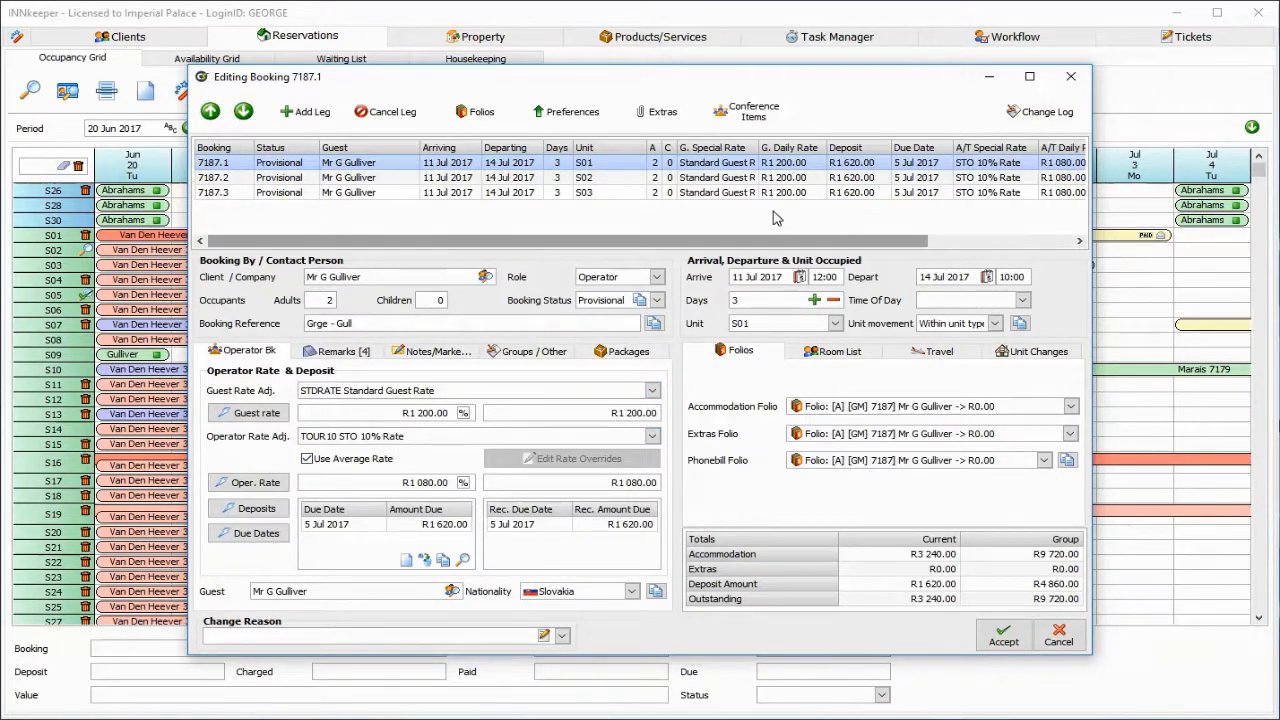
Step: Copy the third leg's guest and nationality, unit movement and folio settings to the other two legs
click(847, 196)
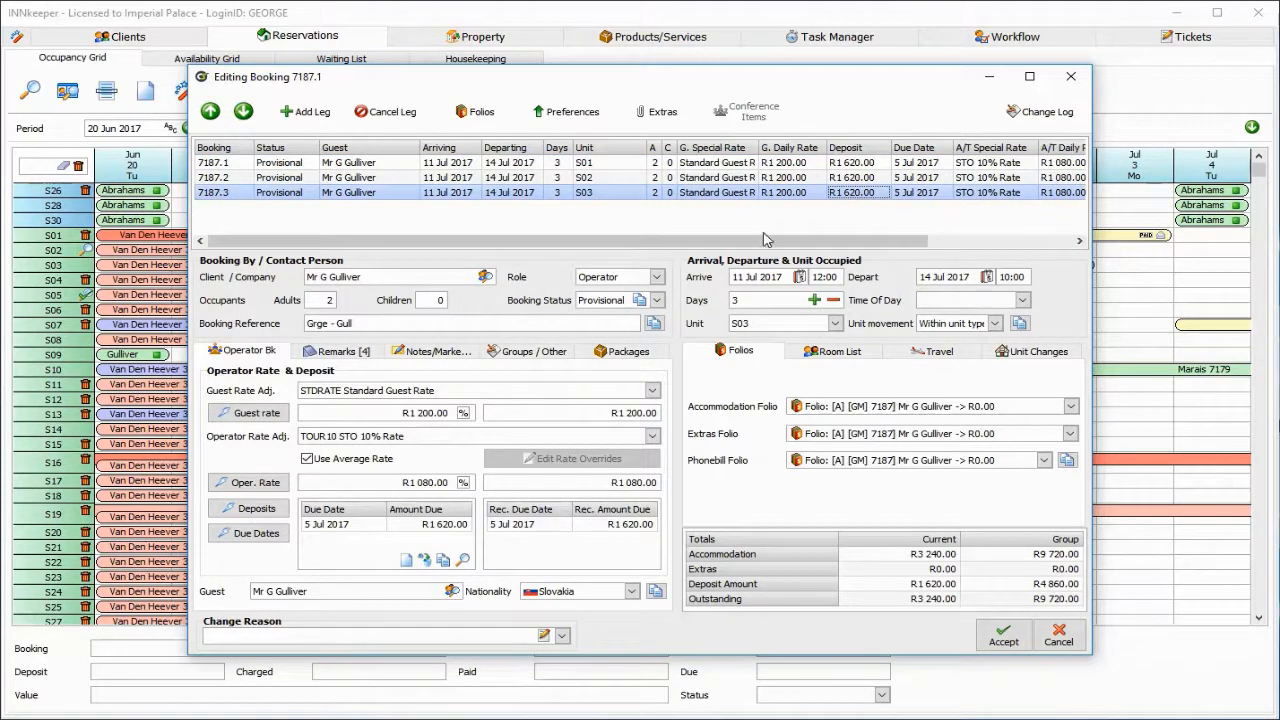
drag(767, 240, 927, 257)
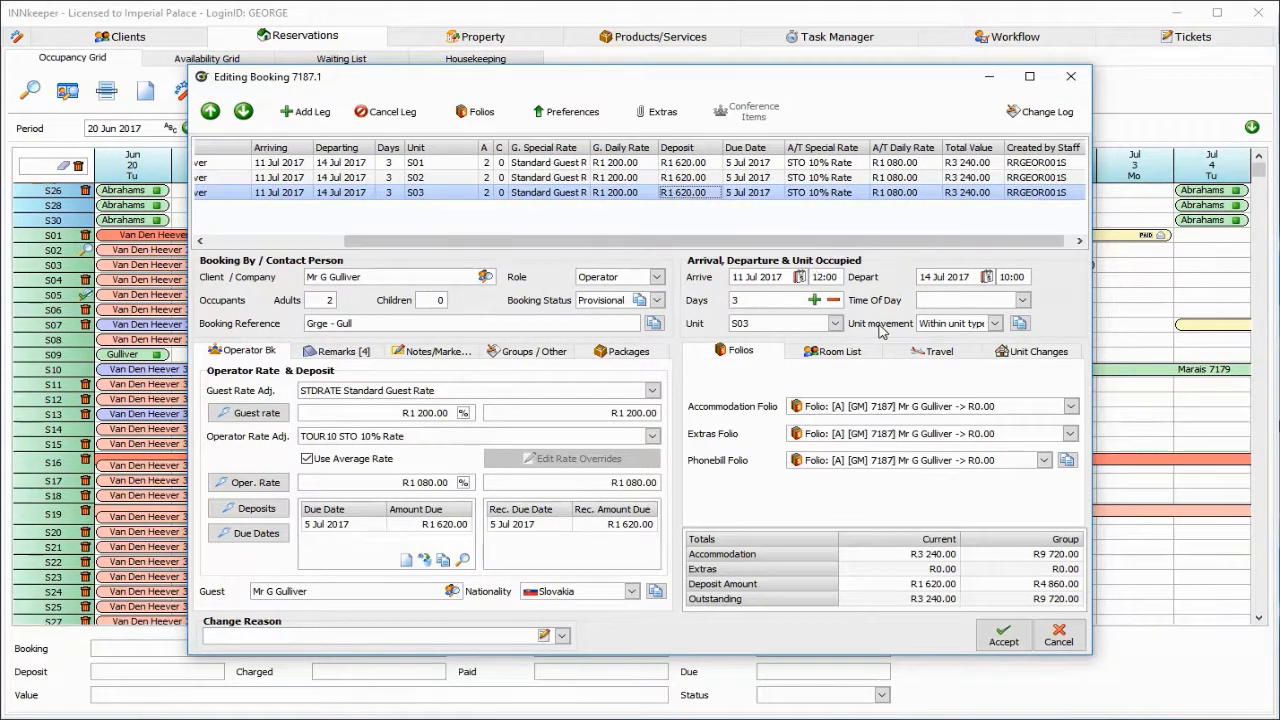
click(656, 592)
click(262, 160)
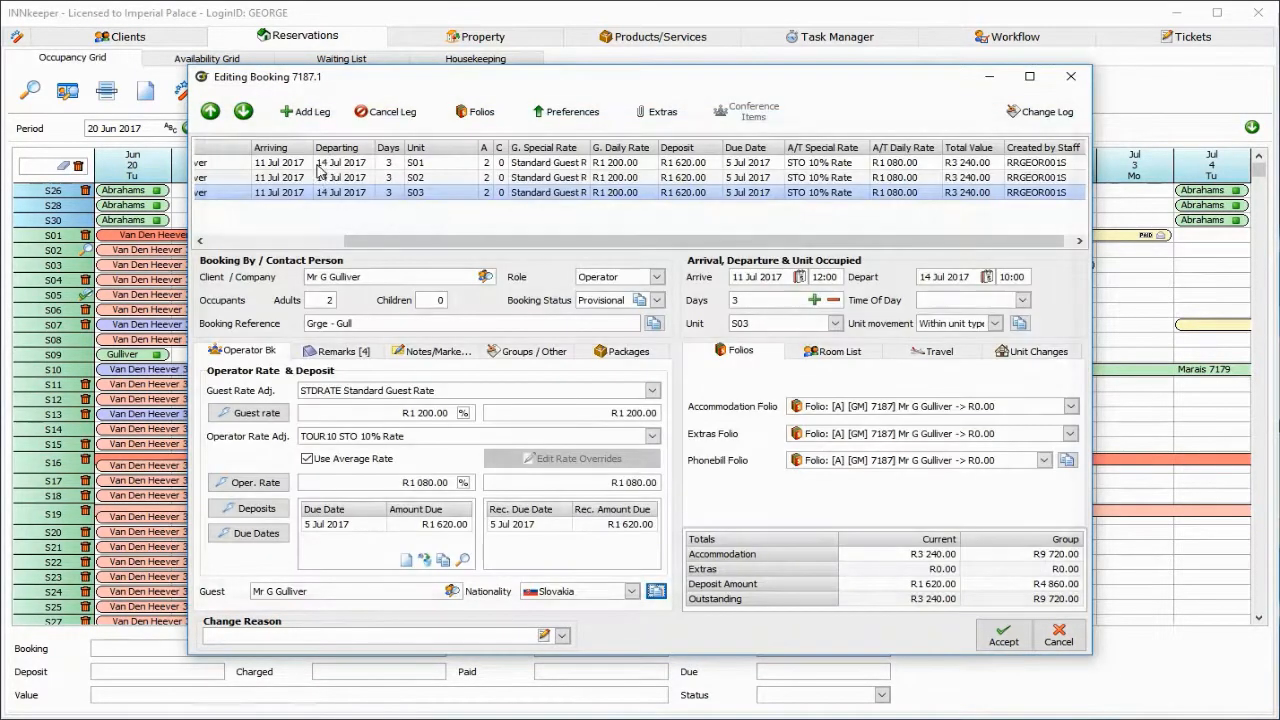
click(1018, 323)
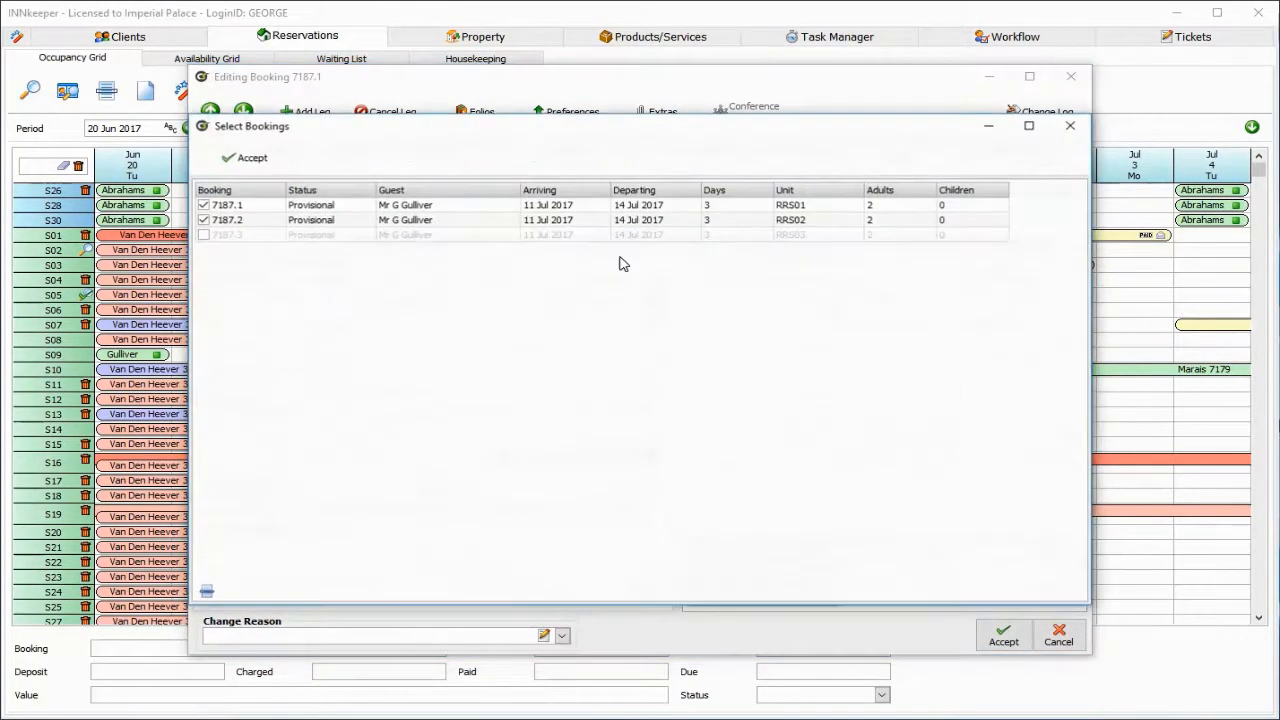
click(262, 158)
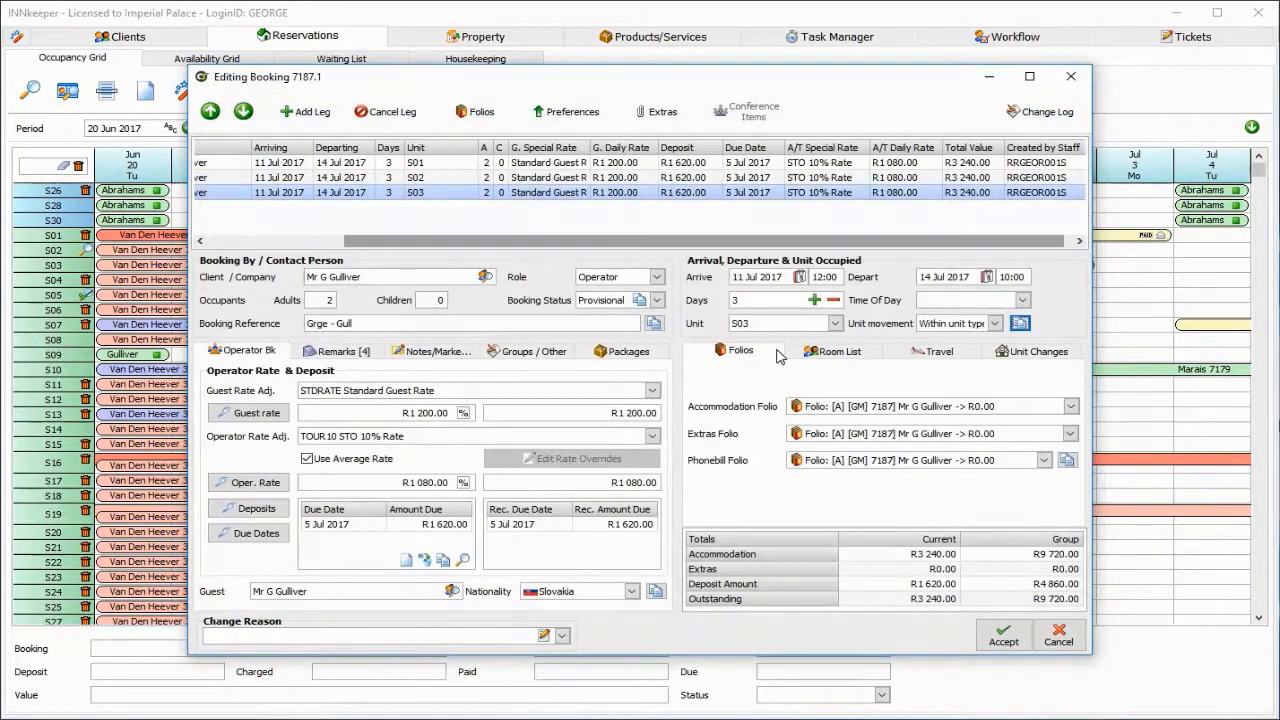
click(1067, 461)
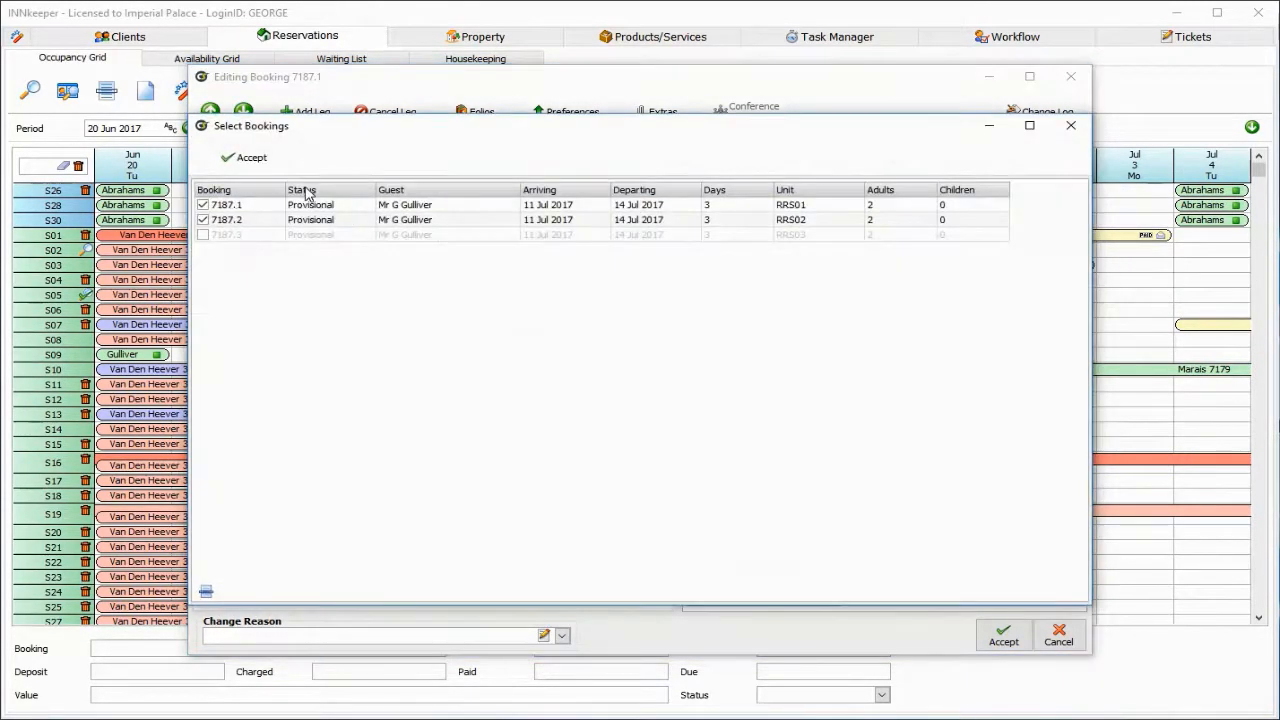
click(255, 158)
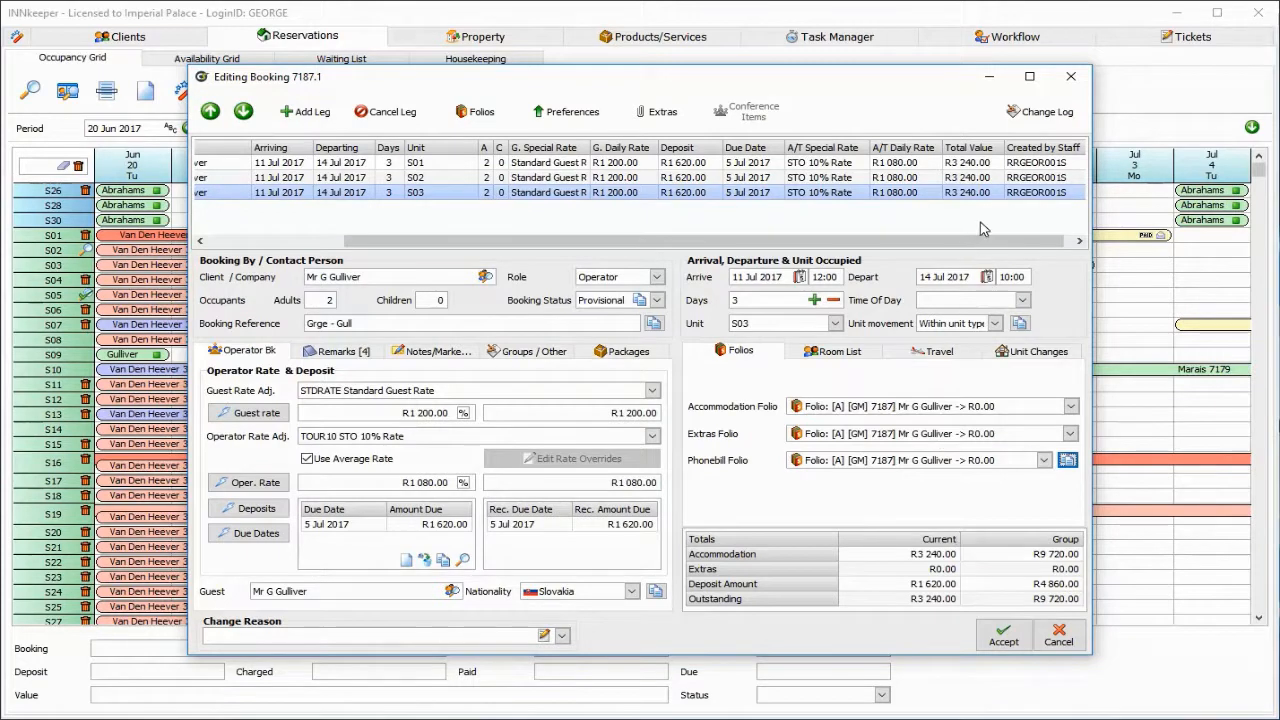
Step: Accept the edited group booking and ignore the deposit amount warnings
drag(907, 247, 946, 250)
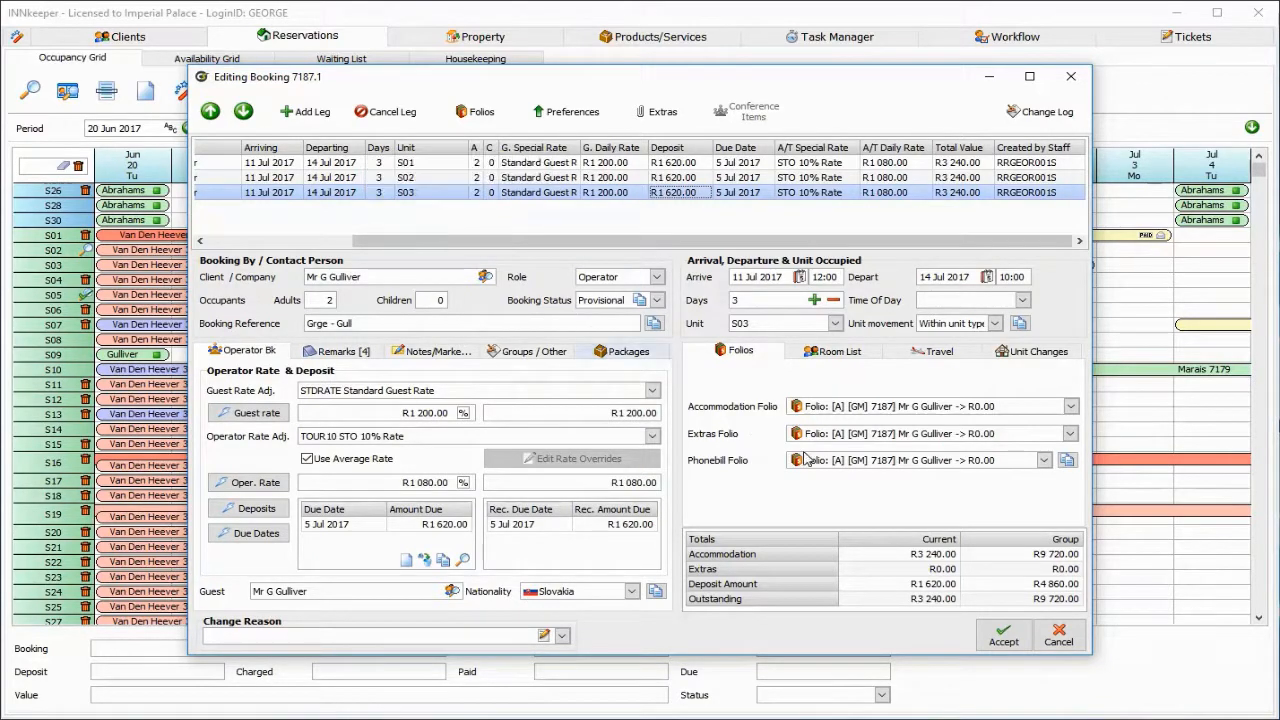
click(1002, 636)
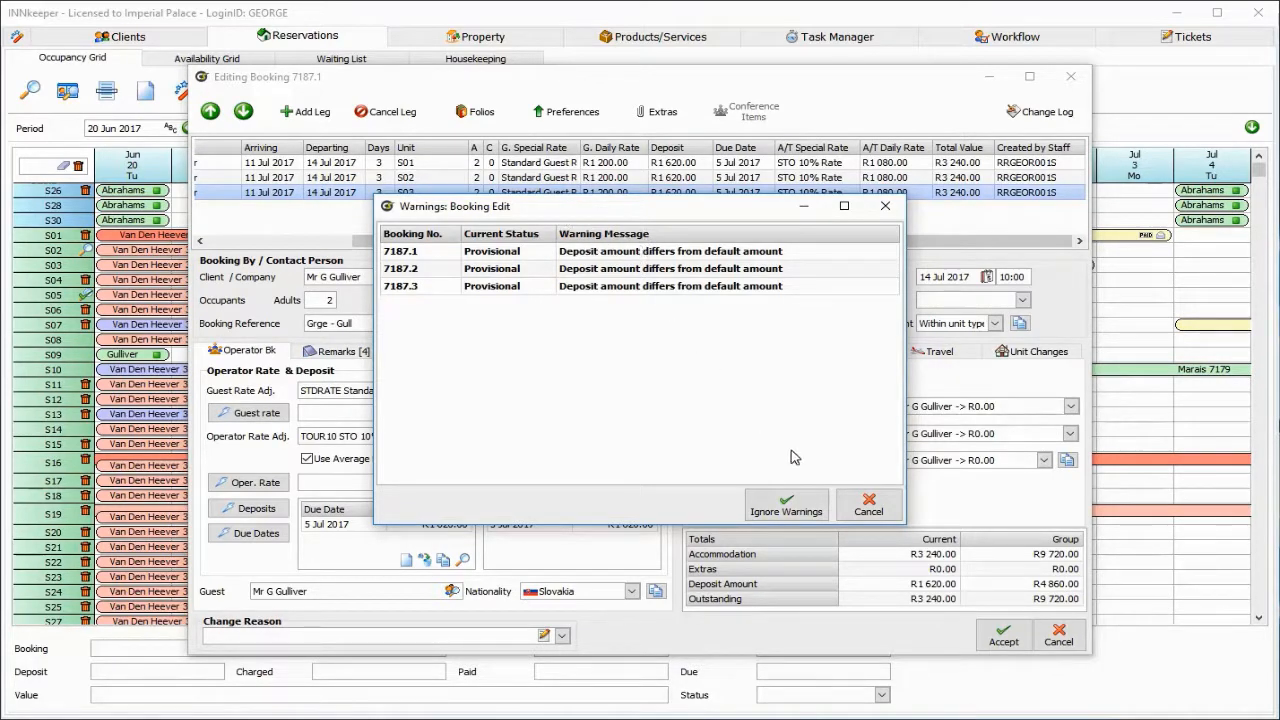
click(778, 504)
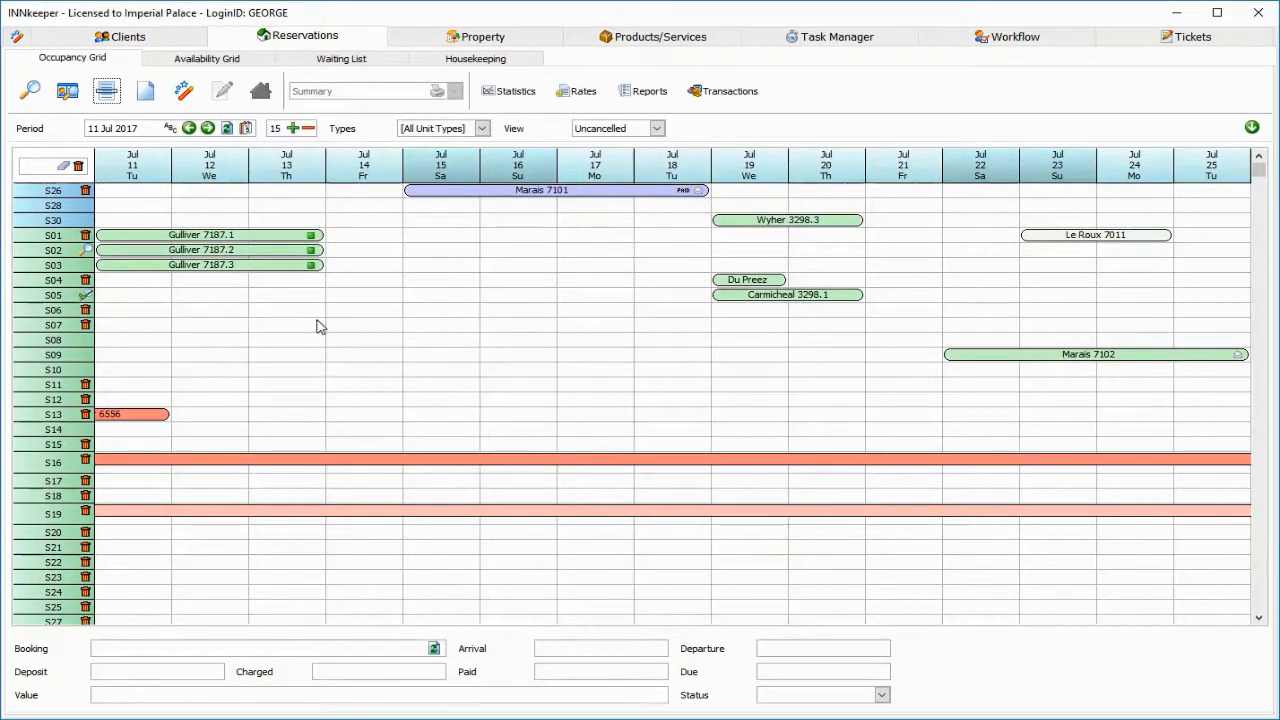
Step: Generate the operator version of the Summary report for all three legs of the new Gullivers Travels booking
mouse_move(250, 246)
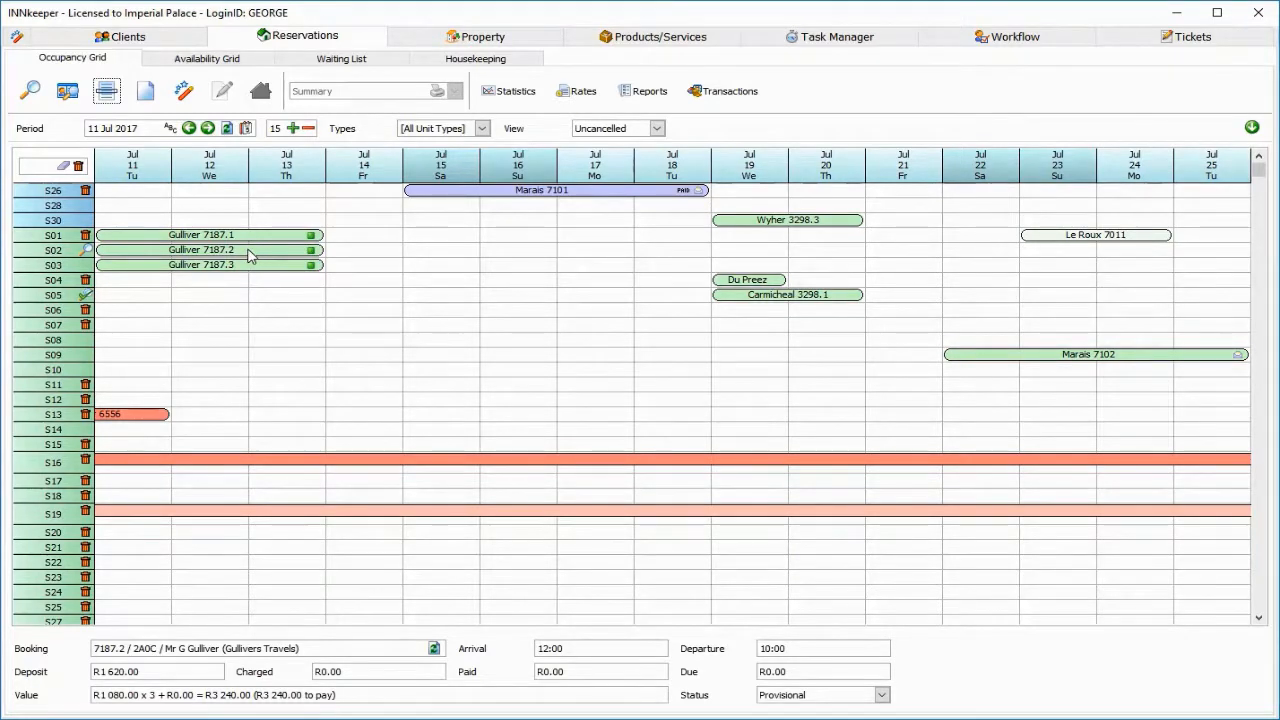
mouse_move(246, 268)
click(248, 241)
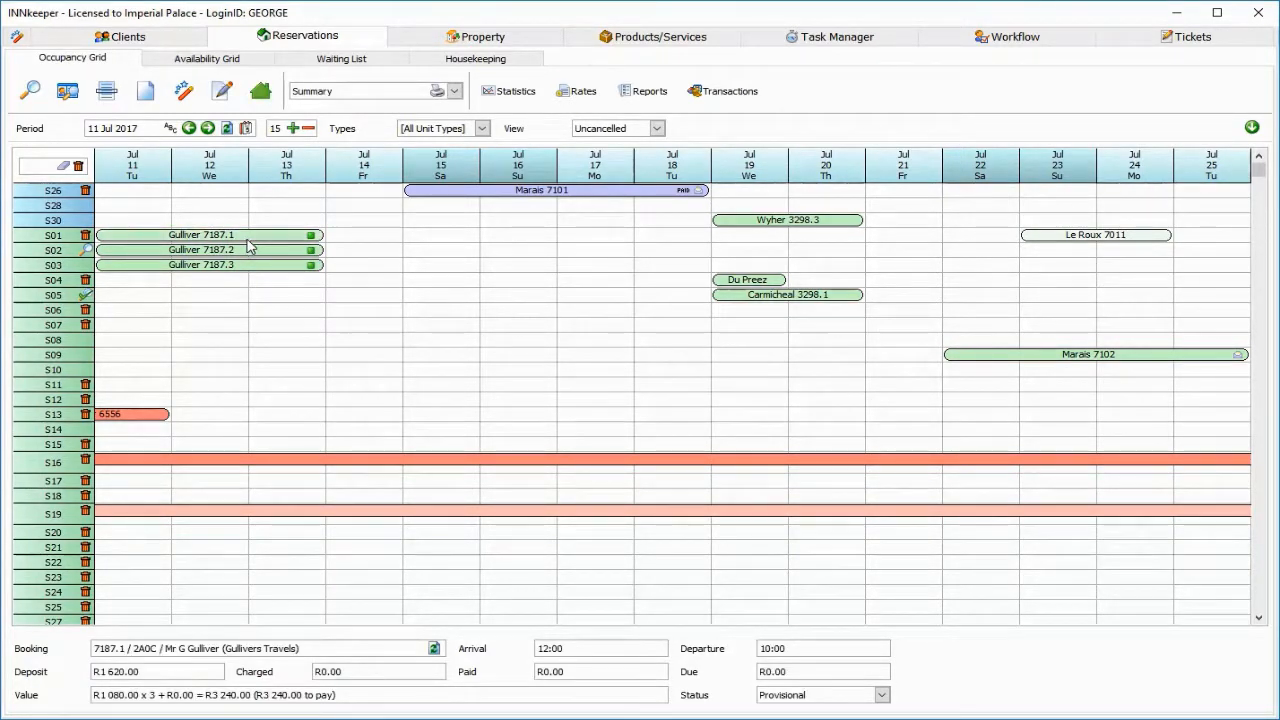
click(456, 91)
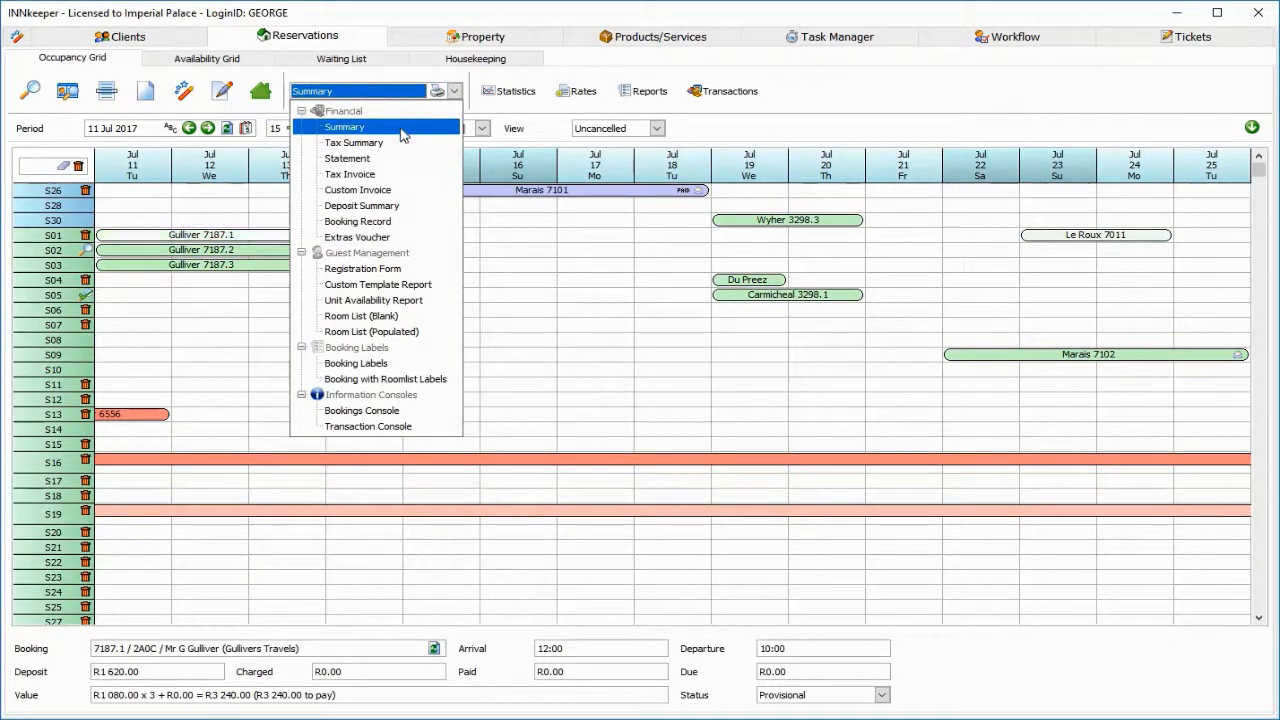
click(402, 127)
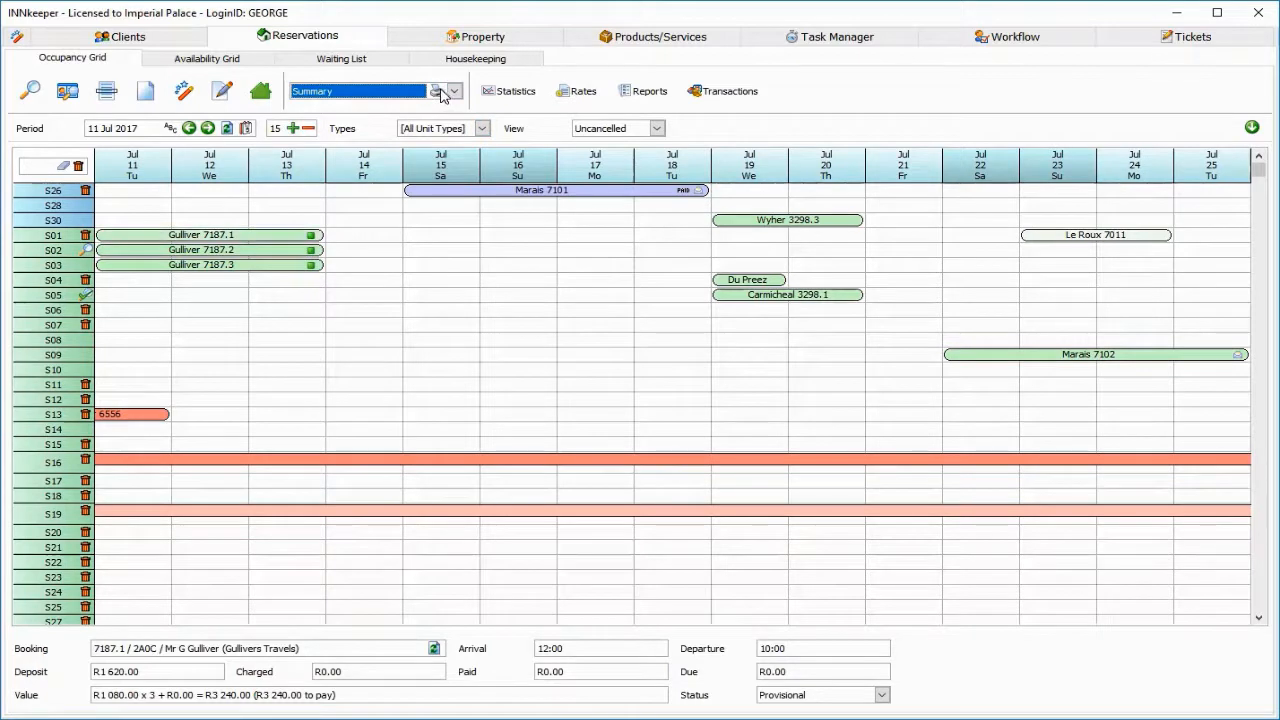
click(437, 92)
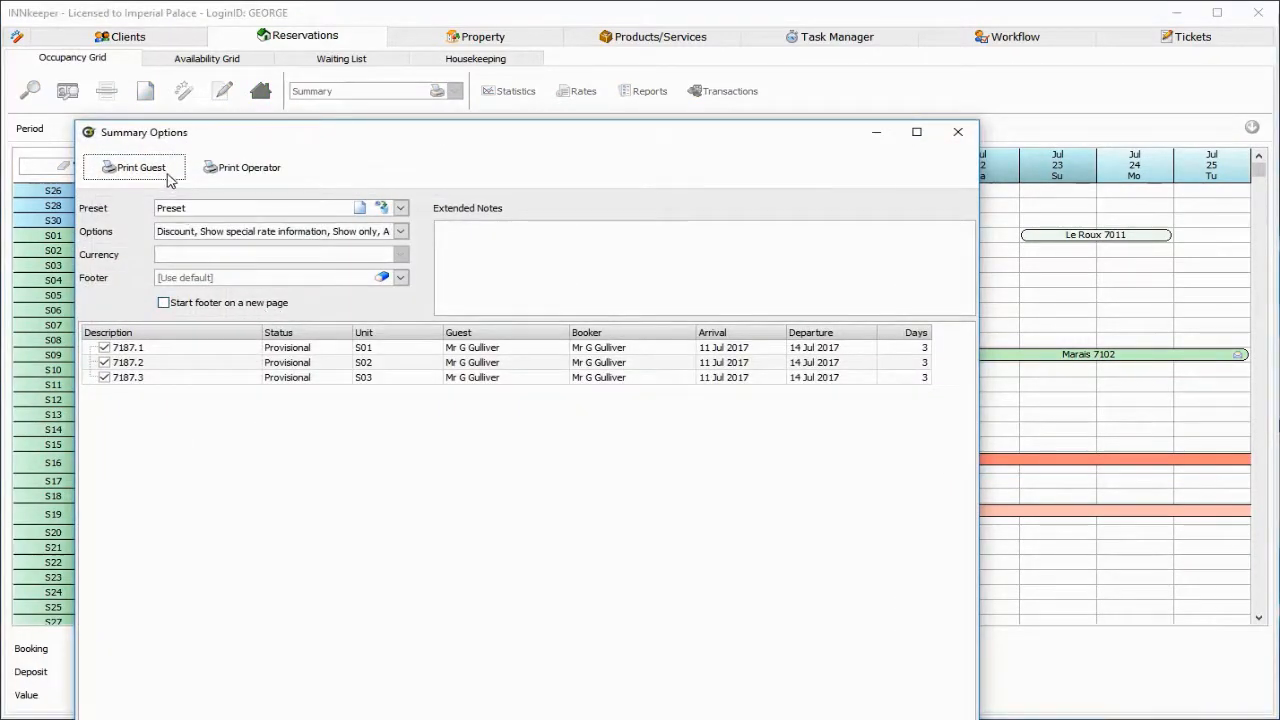
click(250, 165)
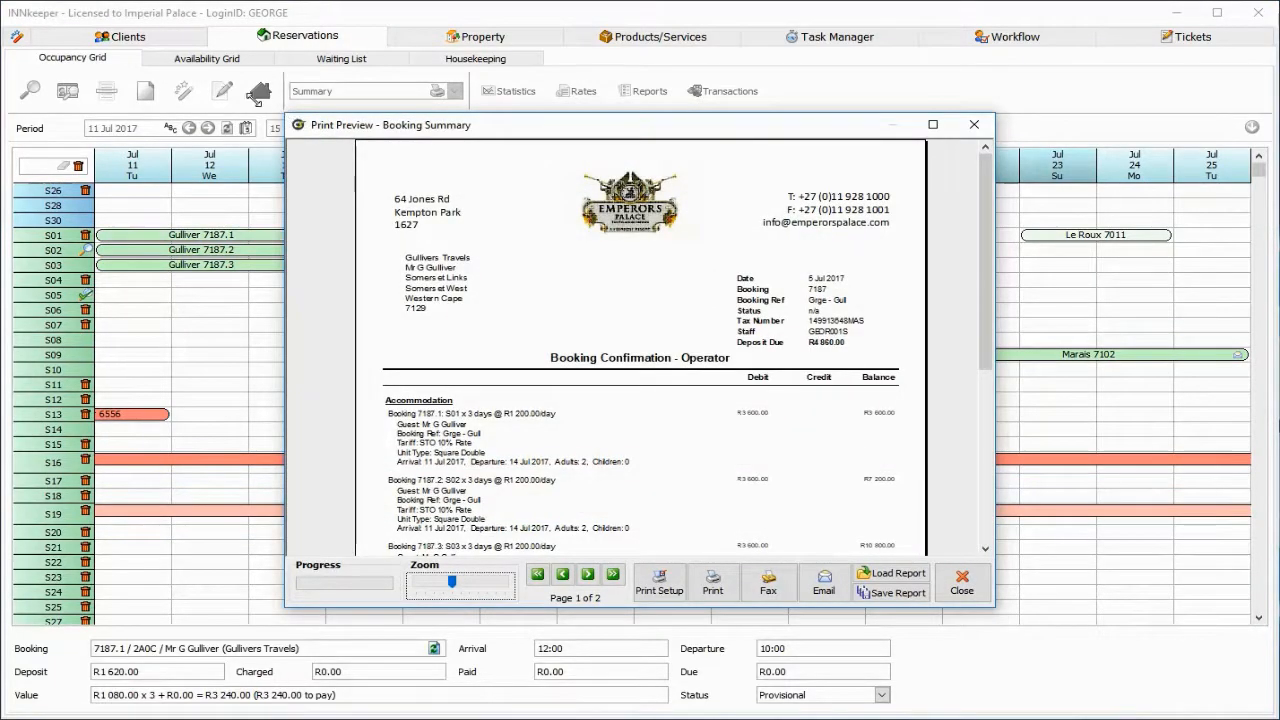
Step: Examine the operator booking confirmation's accommodation charges, discount, deposit schedule and total amount payable, and close the preview
drag(285, 115, 122, 15)
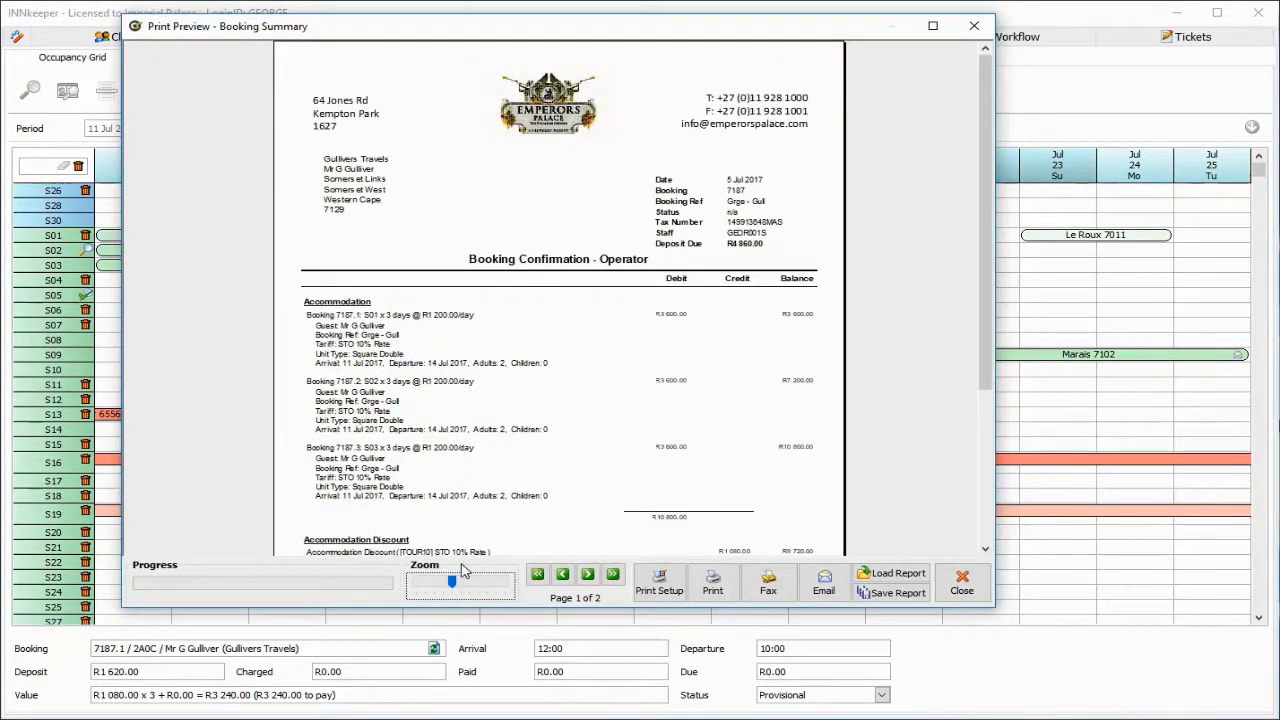
drag(455, 588, 491, 588)
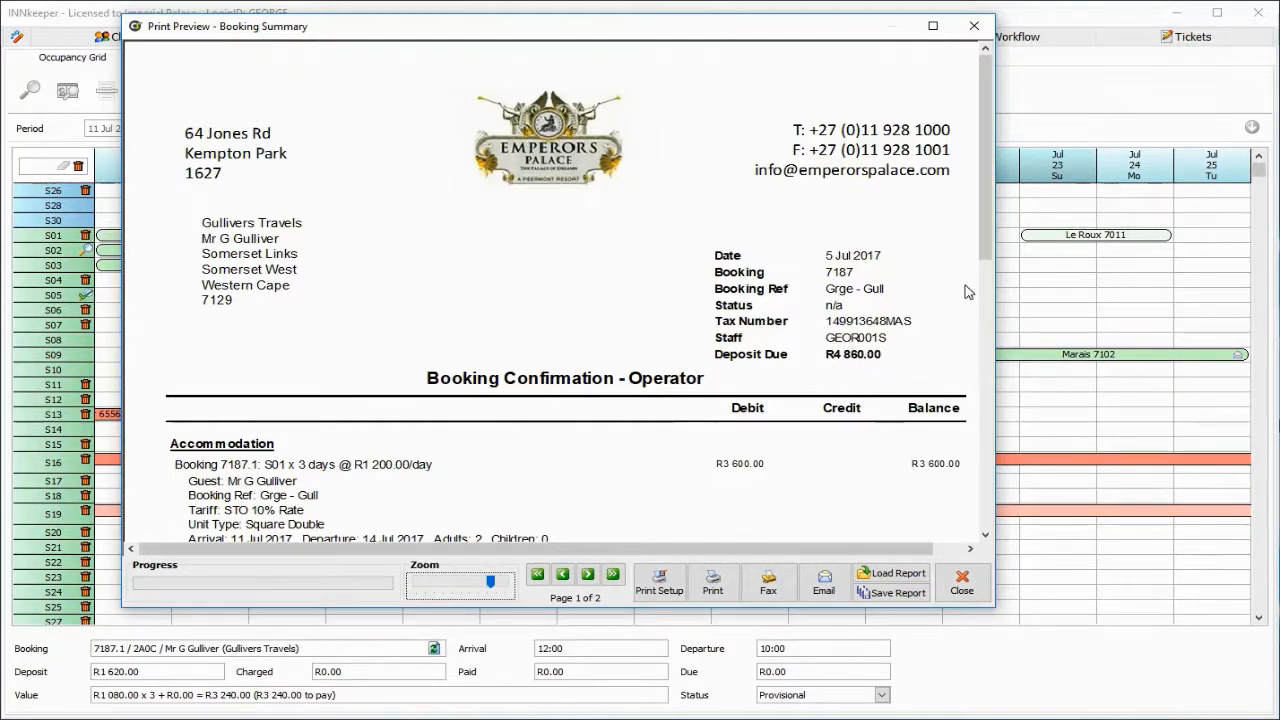
drag(994, 285, 1024, 395)
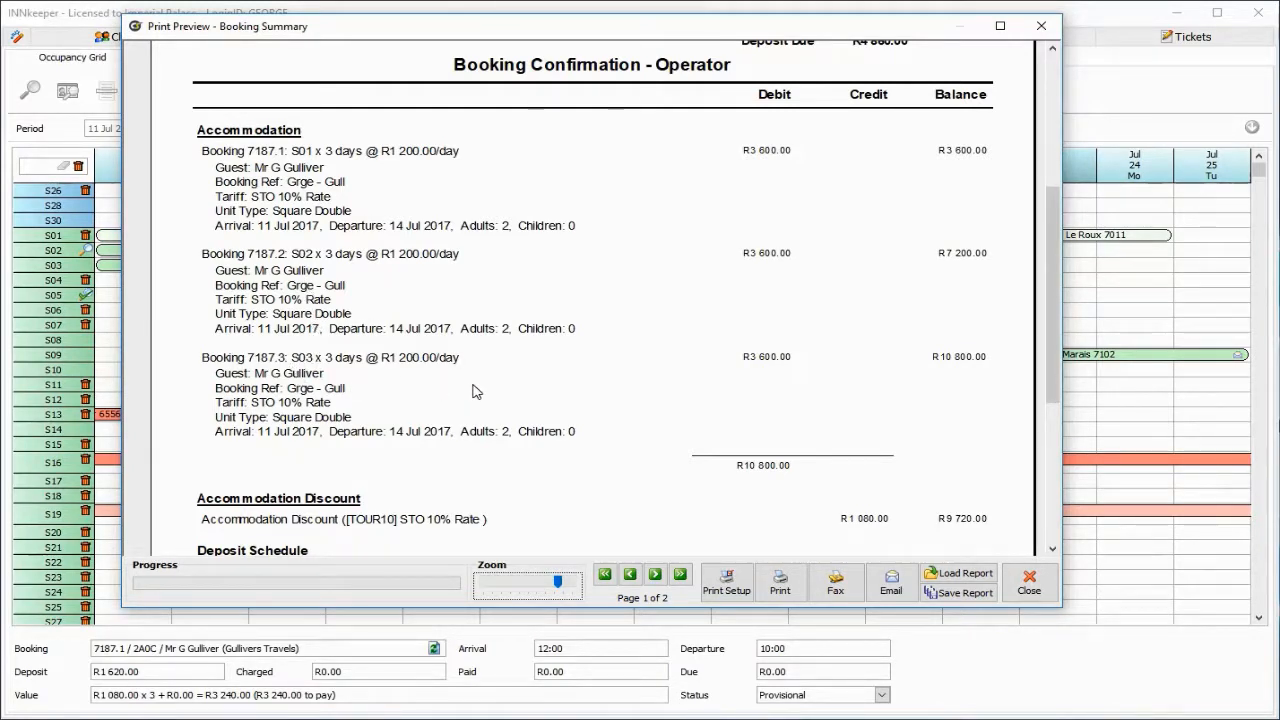
drag(1048, 366, 1045, 453)
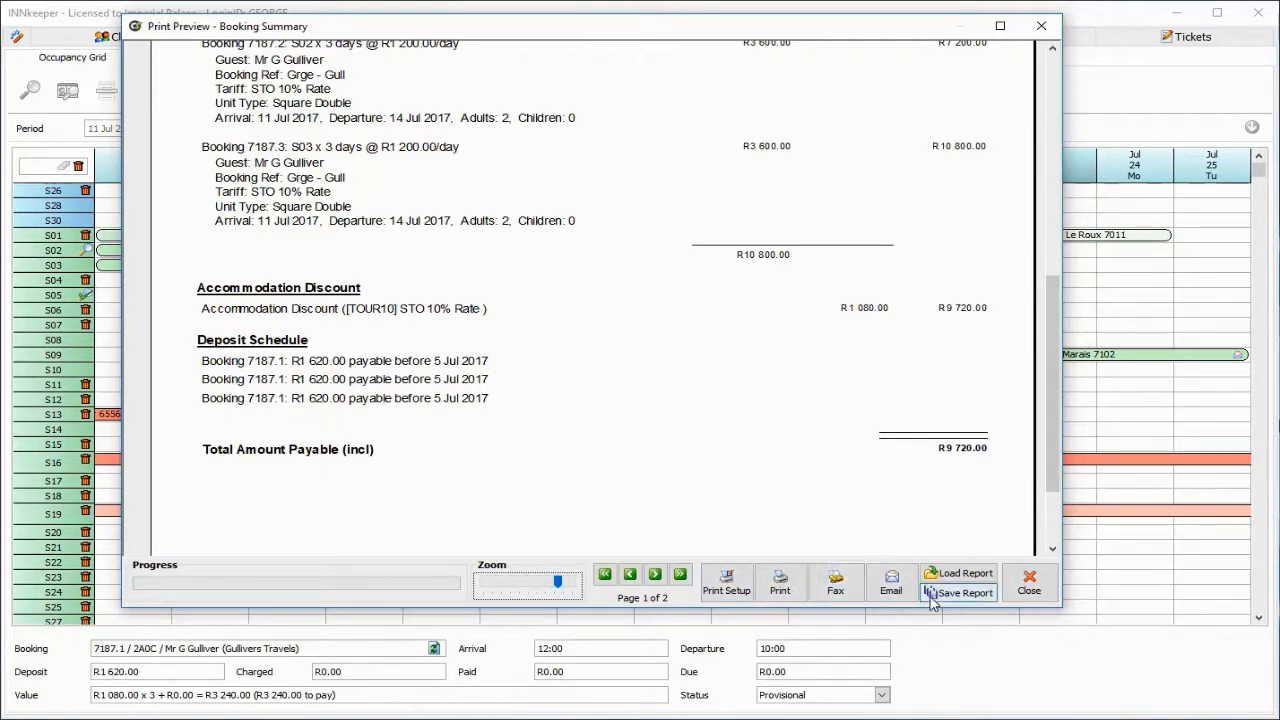
click(1026, 586)
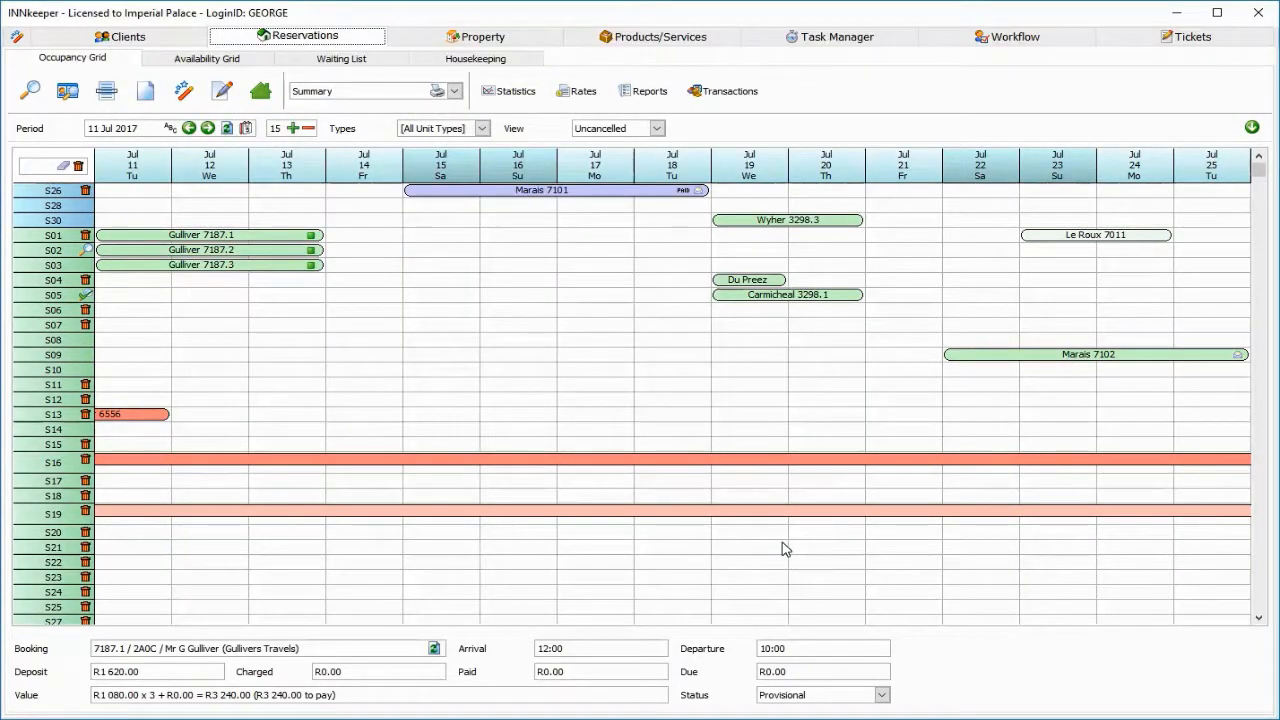